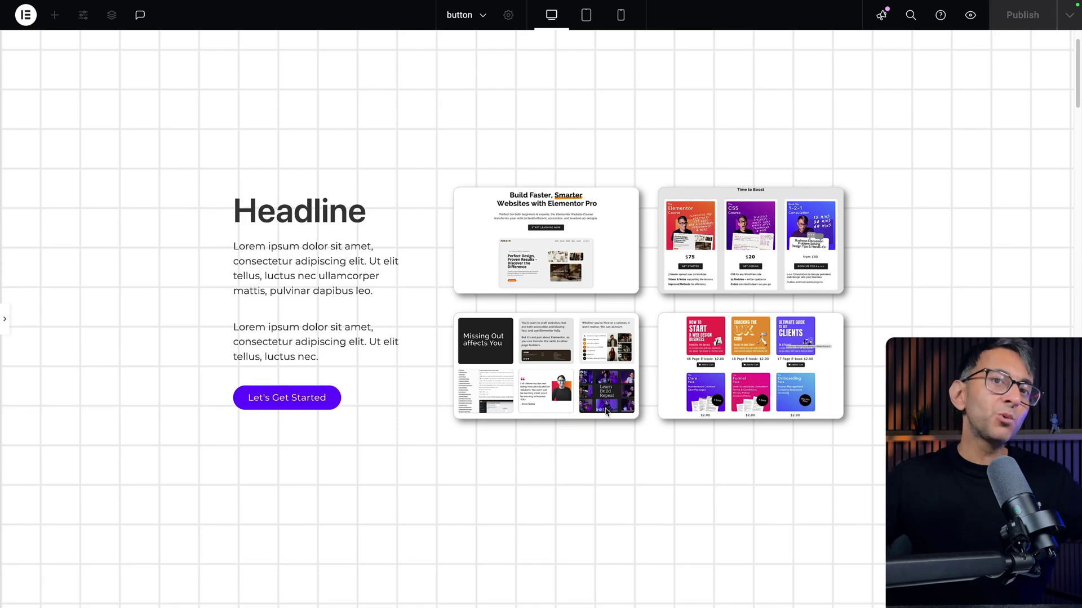
# - Look over the page's Headline, Skew, Rotate and Transform sections and their image grids
pyautogui.scroll(-8, 605, 411)
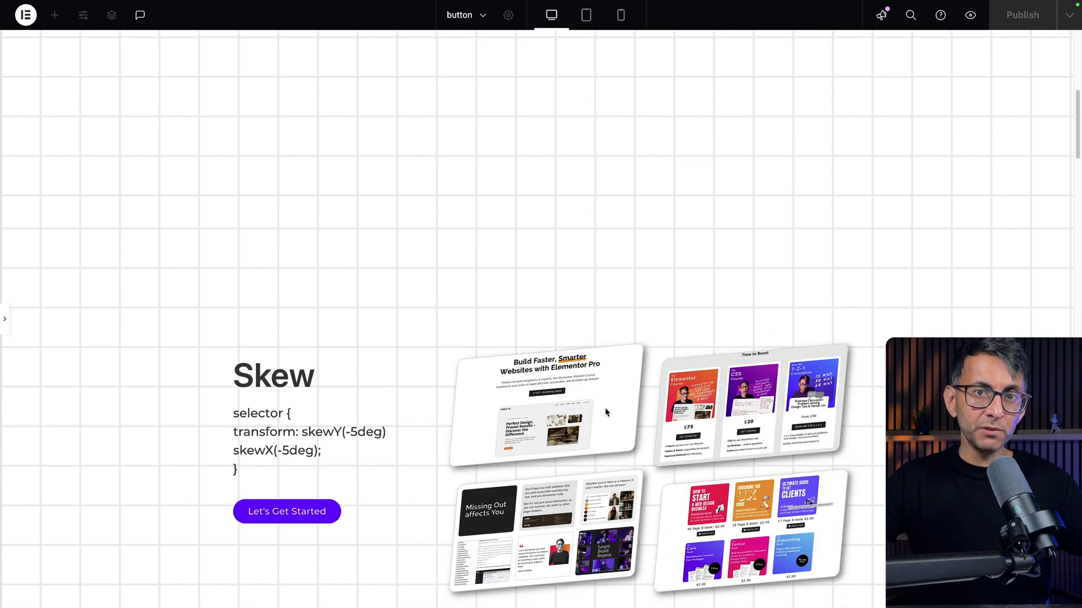
pyautogui.scroll(-2, 605, 411)
pyautogui.scroll(-6, 606, 411)
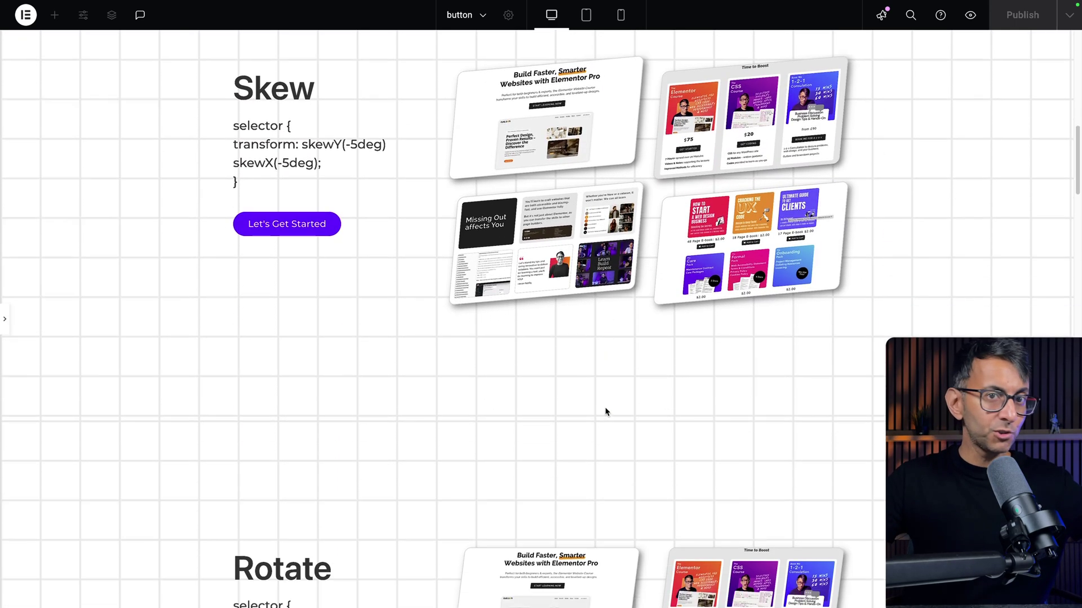
pyautogui.scroll(-8, 606, 413)
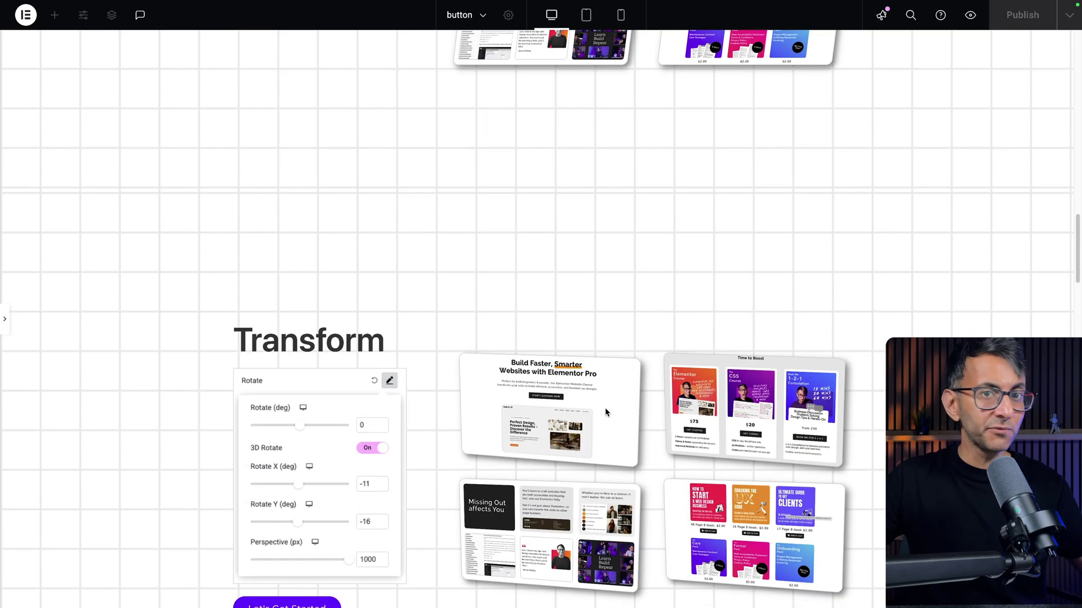
pyautogui.scroll(15, 606, 412)
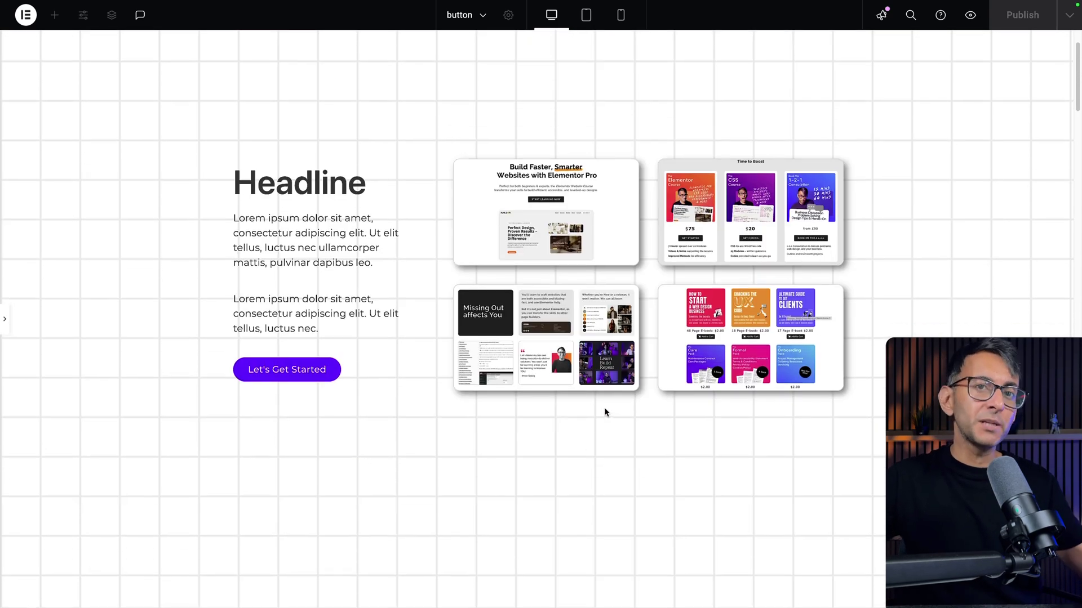
pyautogui.scroll(-2, 605, 413)
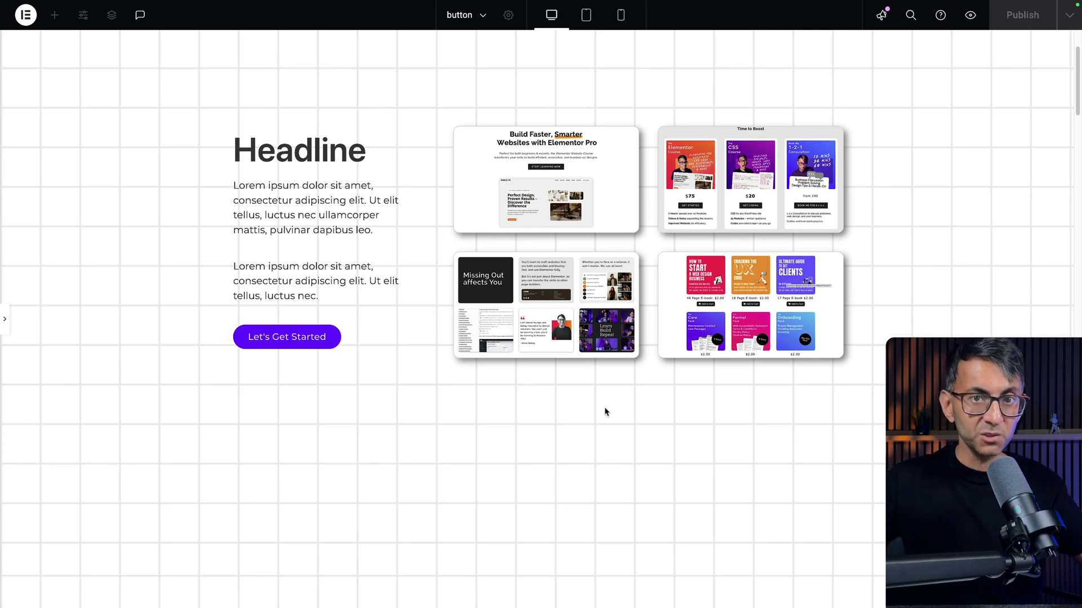
pyautogui.scroll(1, 605, 412)
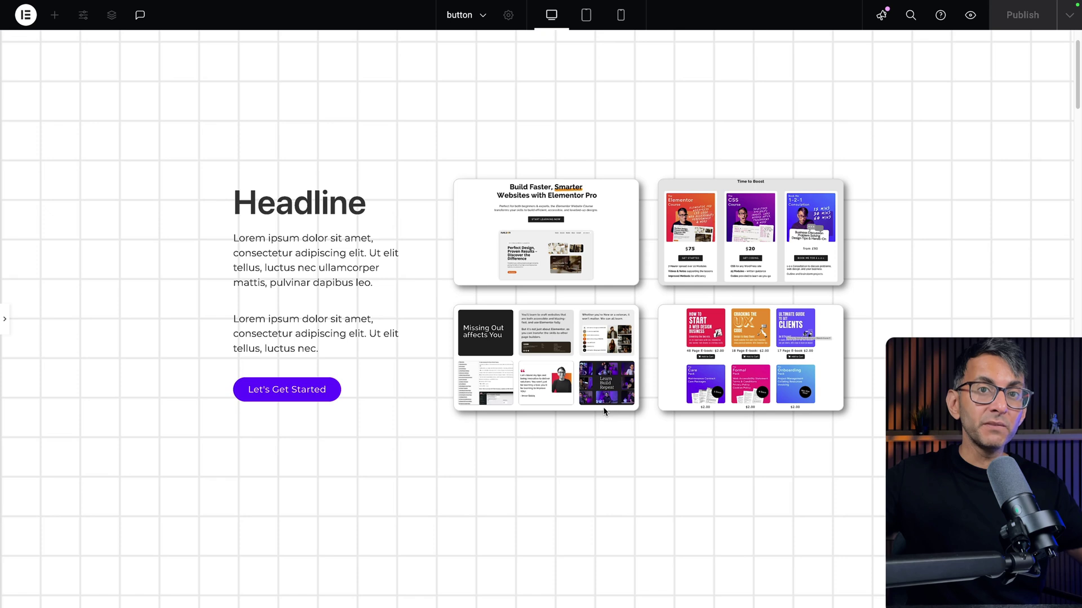
pyautogui.scroll(-1, 604, 411)
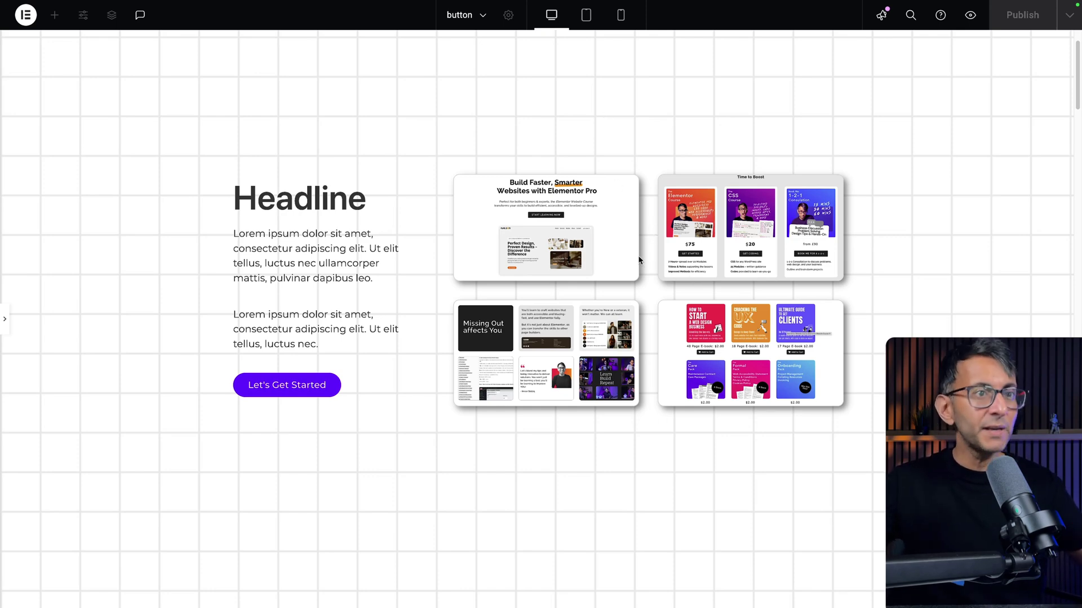
# - Compare the flat image grid of the Headline section with the slanted grid of the Skew section
pyautogui.scroll(-5, 649, 287)
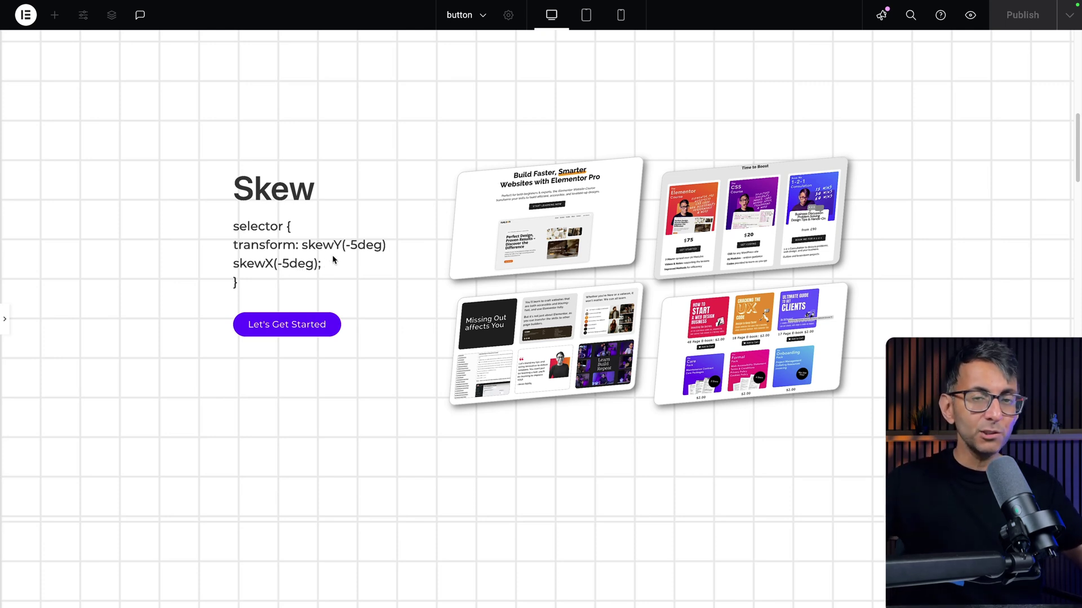
pyautogui.scroll(5, 434, 261)
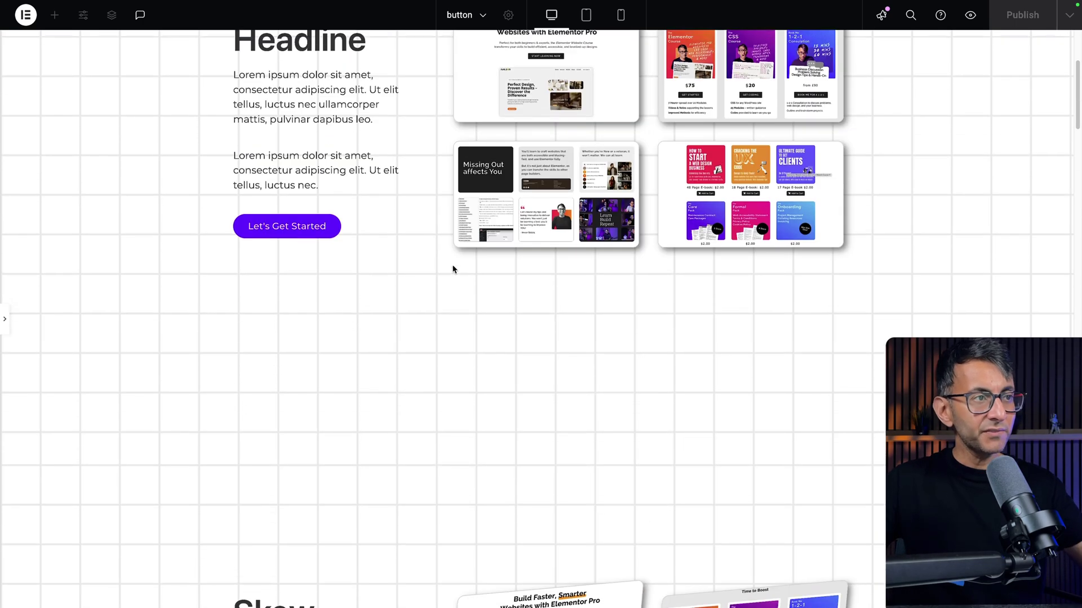
pyautogui.scroll(1, 452, 269)
pyautogui.scroll(-6, 457, 270)
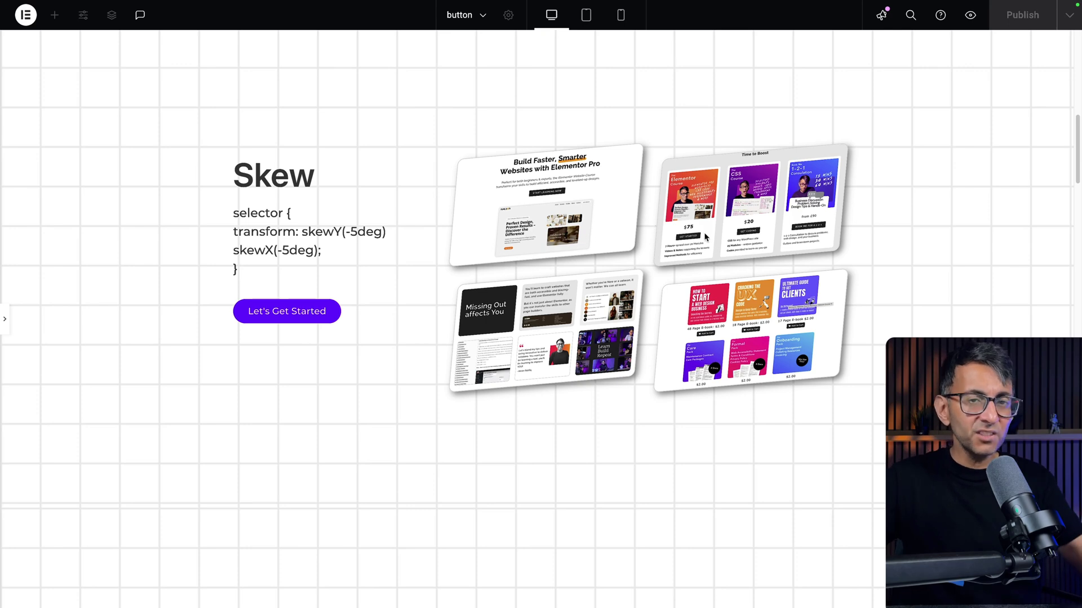
pyautogui.scroll(10, 727, 231)
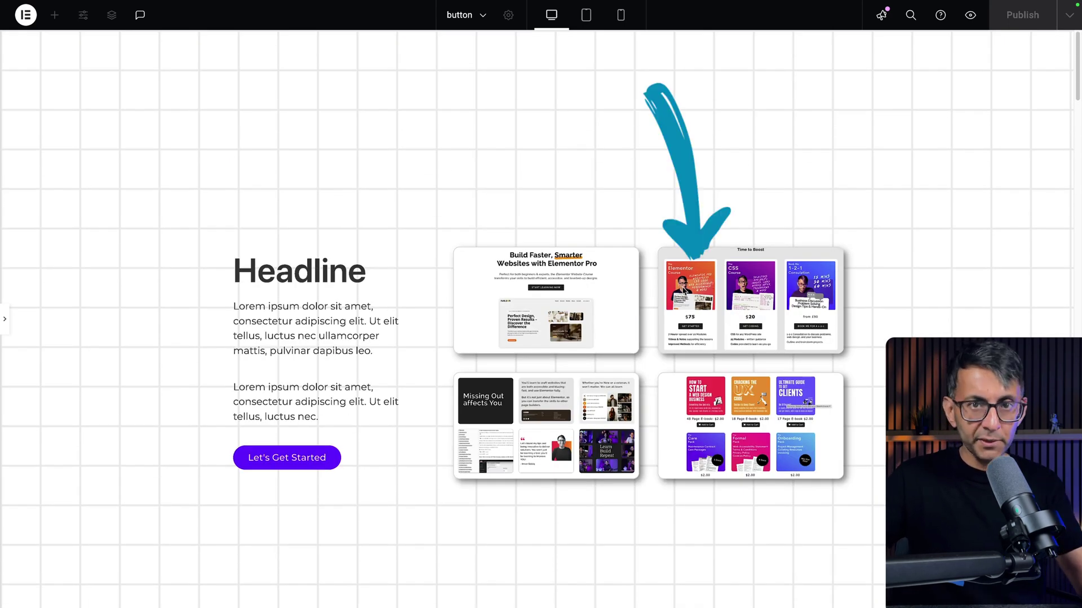
pyautogui.scroll(-10, 683, 290)
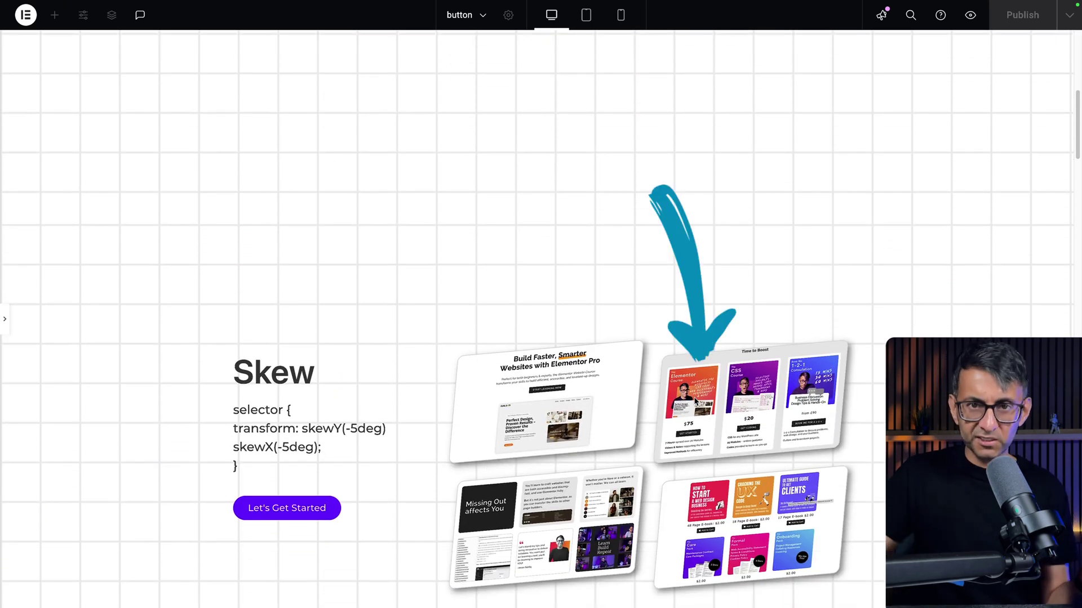
pyautogui.scroll(-1, 695, 400)
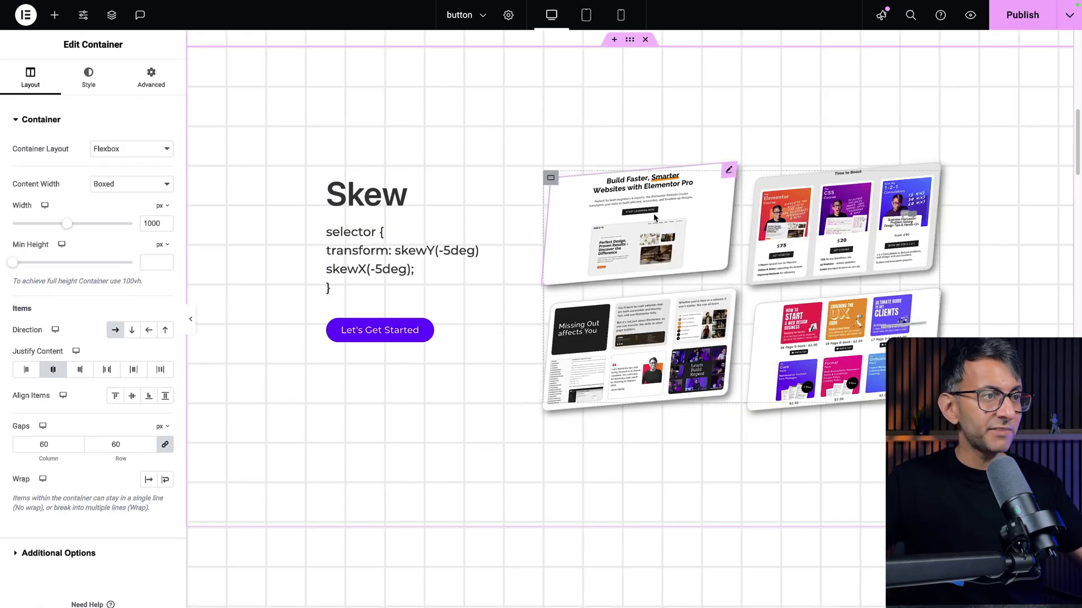
# - Set skewY to -15deg in the custom CSS of the Skew section's "Build Faster, Smarter Websites" image
pyautogui.click(569, 239)
pyautogui.click(155, 89)
pyautogui.scroll(-5, 121, 439)
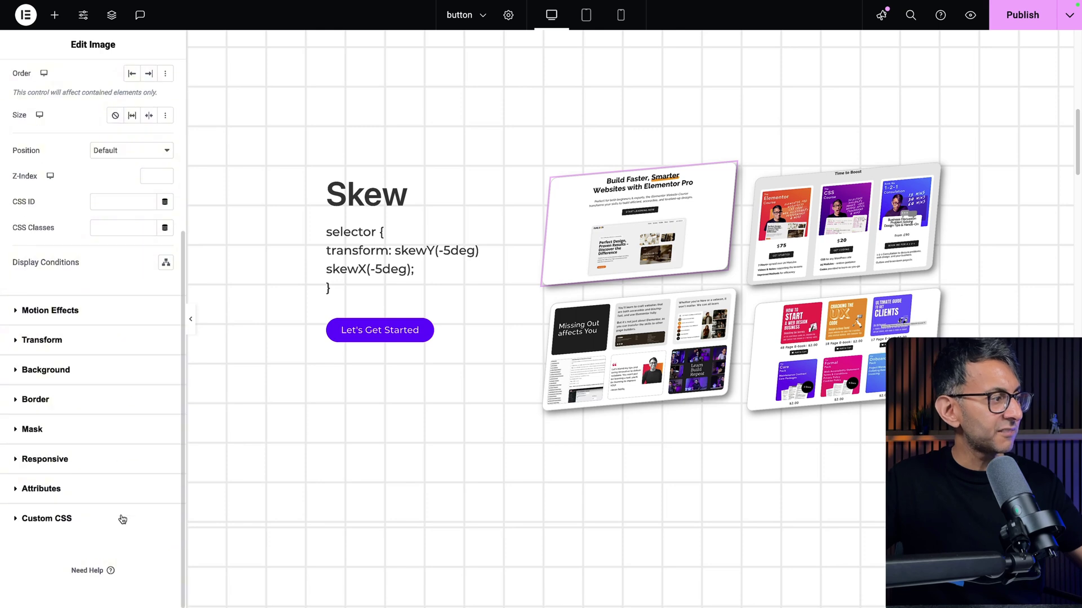
pyautogui.click(122, 519)
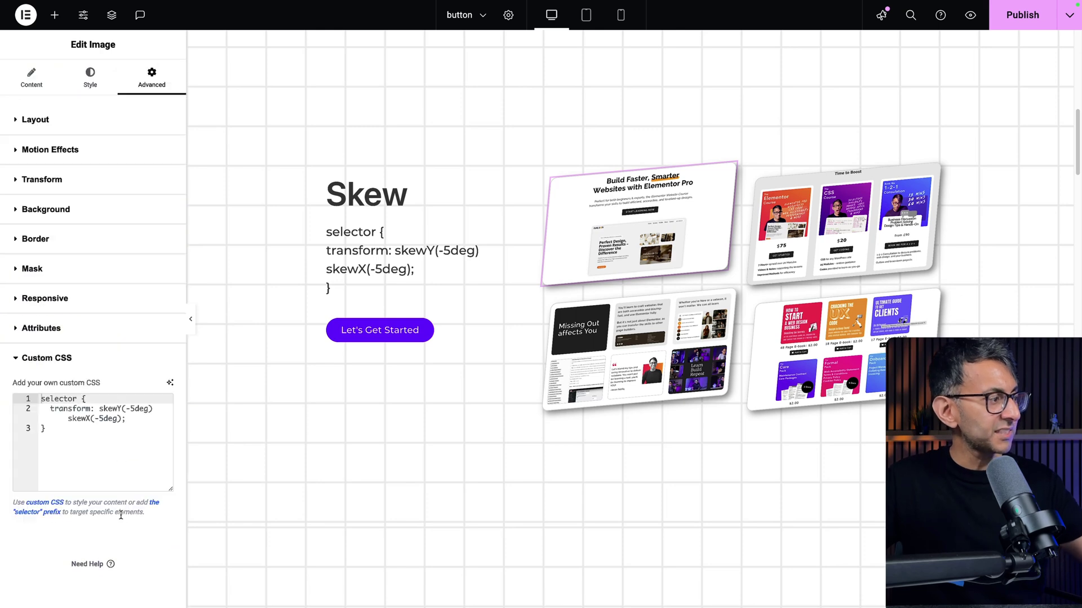
pyautogui.click(134, 413)
pyautogui.write('1')
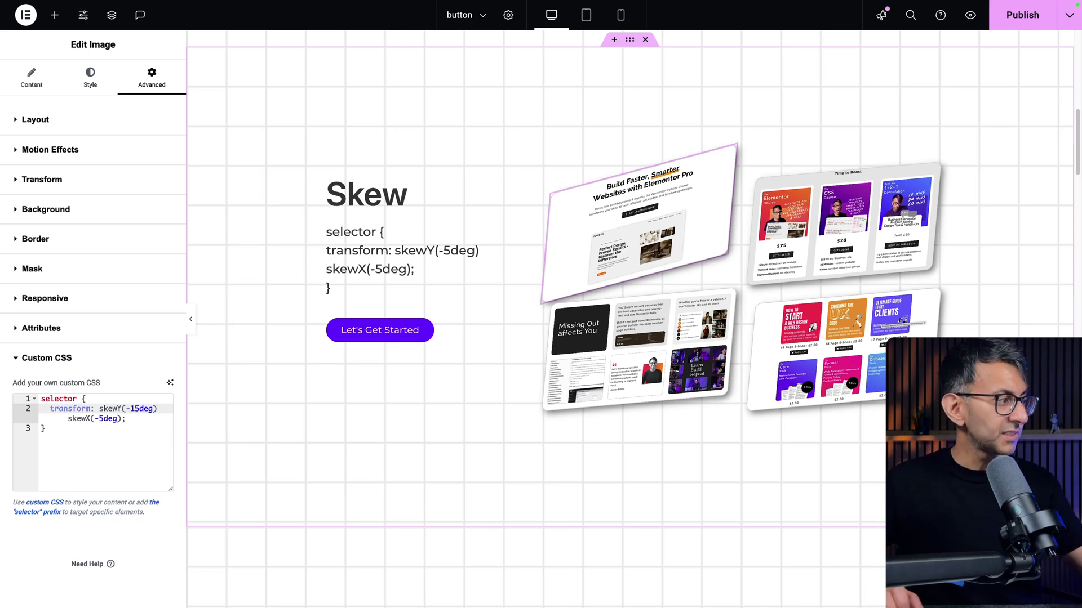
# - Try skewY at 15deg in the image's custom CSS and return both skewY and skewX to -5deg
pyautogui.press('BackSpace')
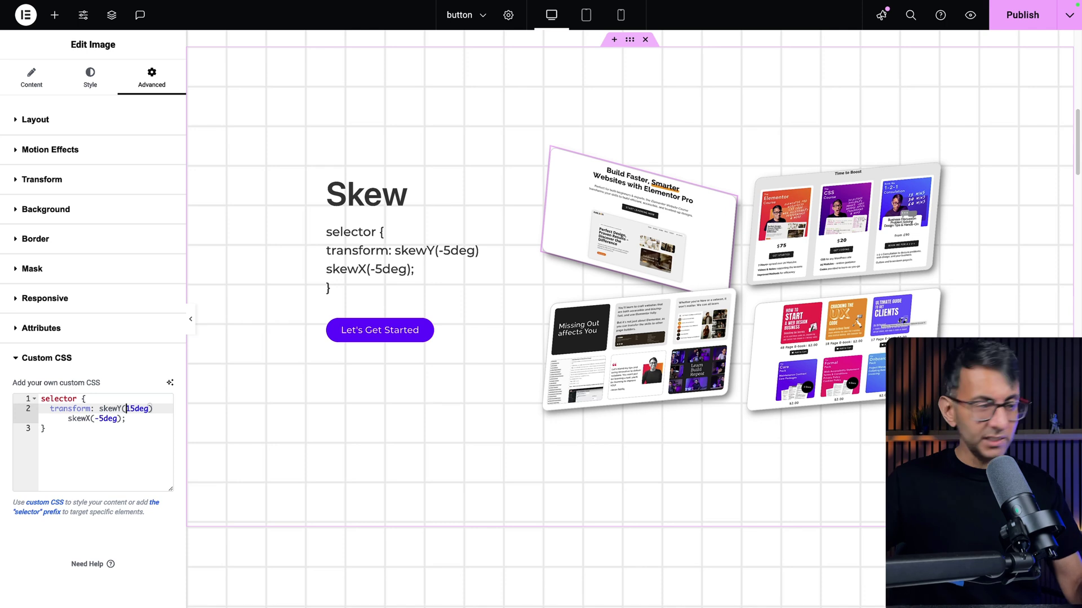
pyautogui.press('Delete')
pyautogui.write('-')
pyautogui.click(100, 418)
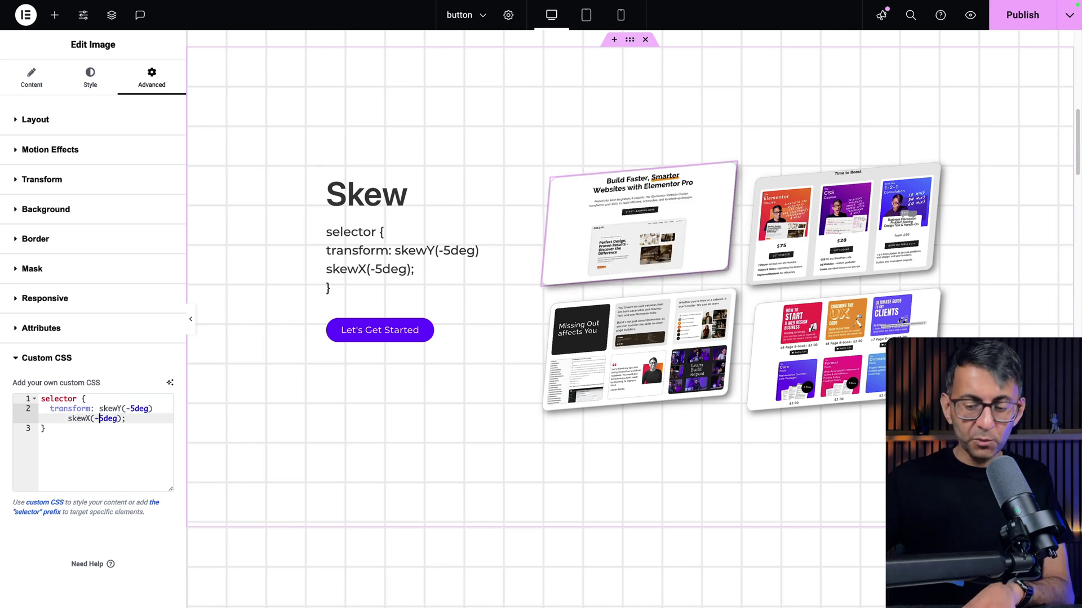
pyautogui.write('5')
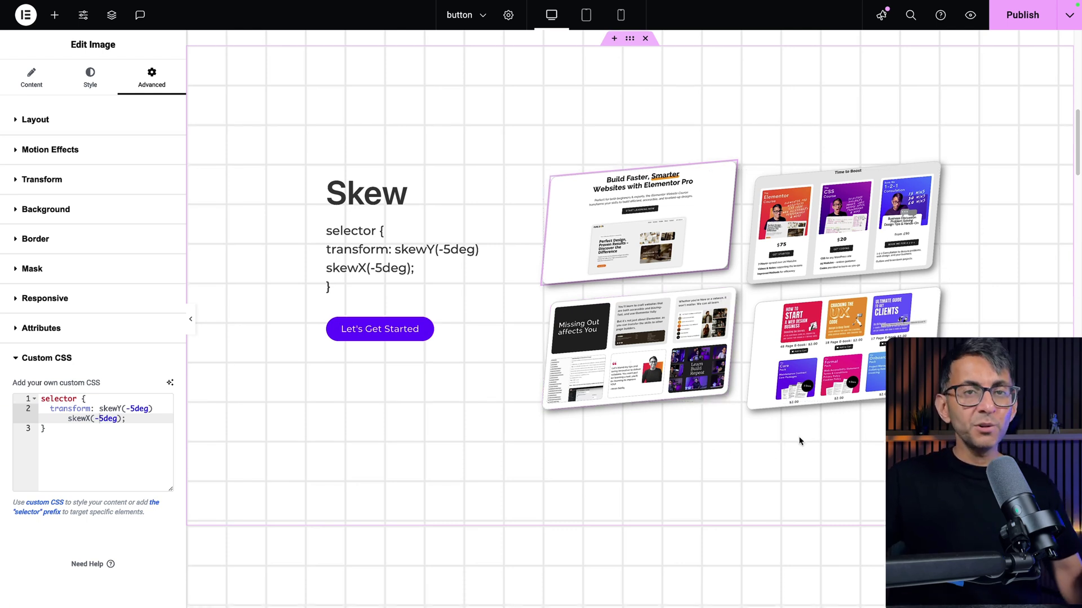
# - Compare the image grids and CSS snippets of the Skew and Rotate sections
pyautogui.scroll(-1, 799, 441)
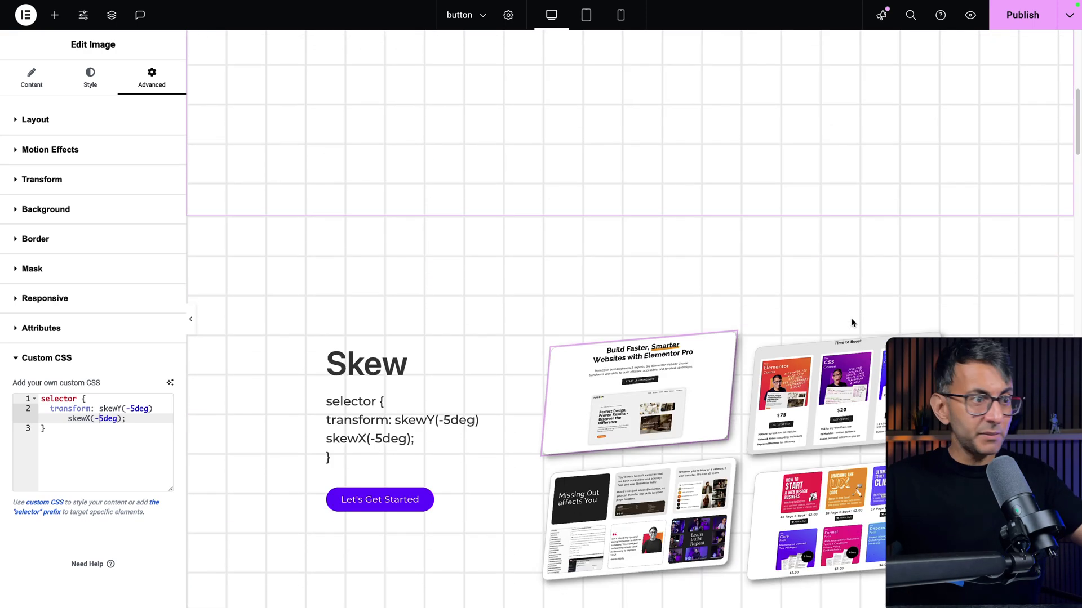
pyautogui.scroll(-1, 852, 322)
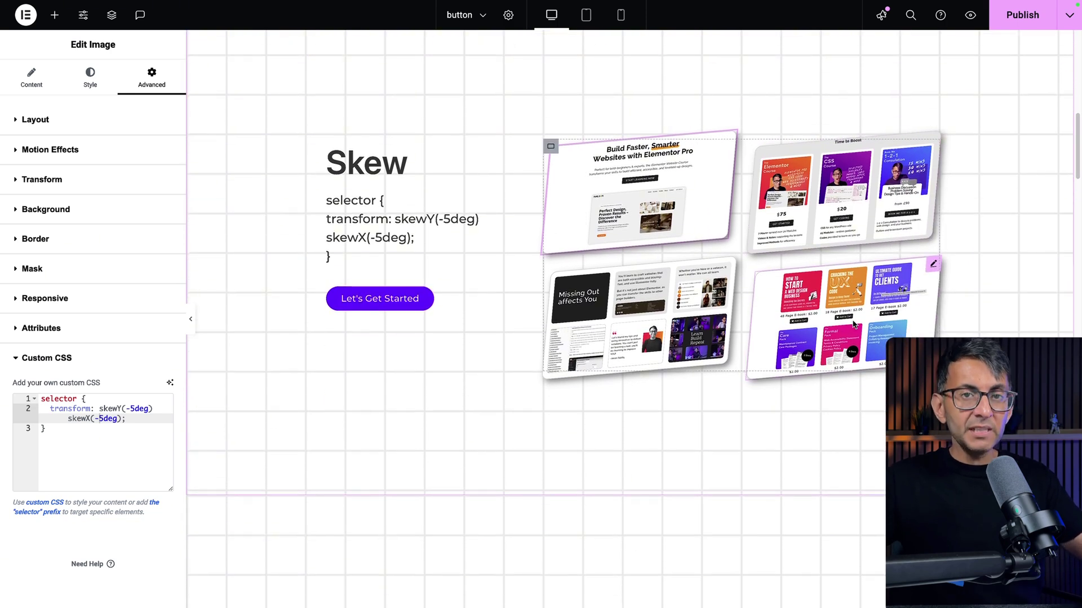
pyautogui.scroll(-4, 852, 324)
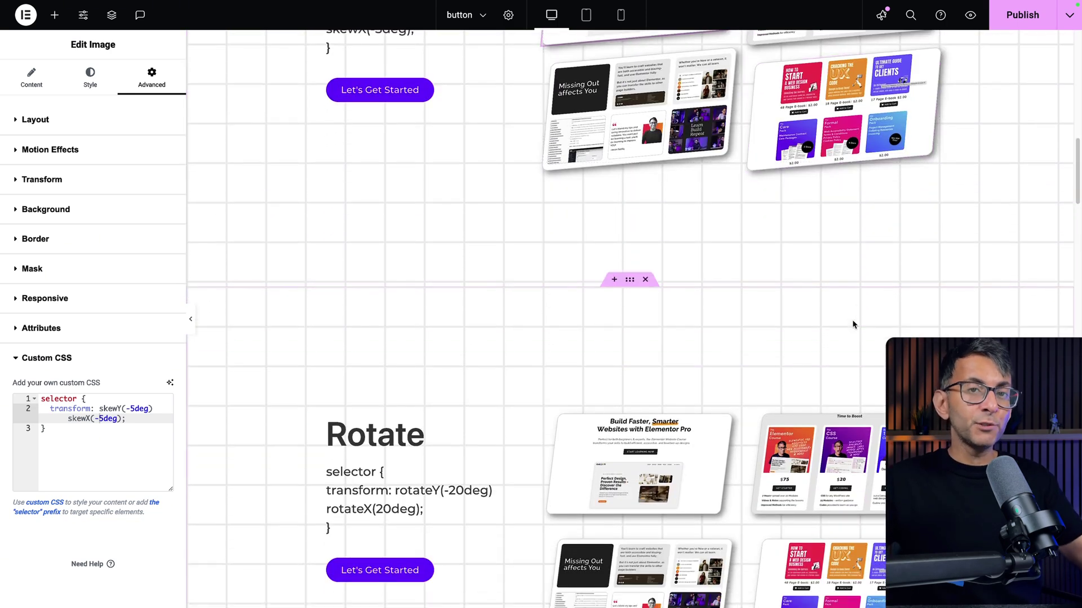
pyautogui.scroll(-3, 853, 324)
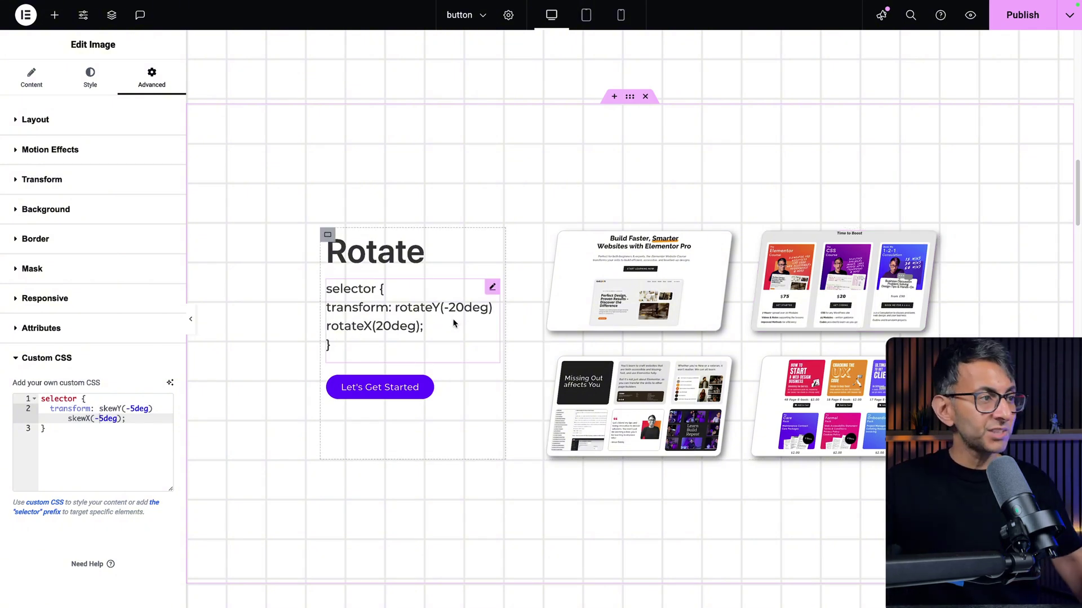
pyautogui.scroll(6, 427, 337)
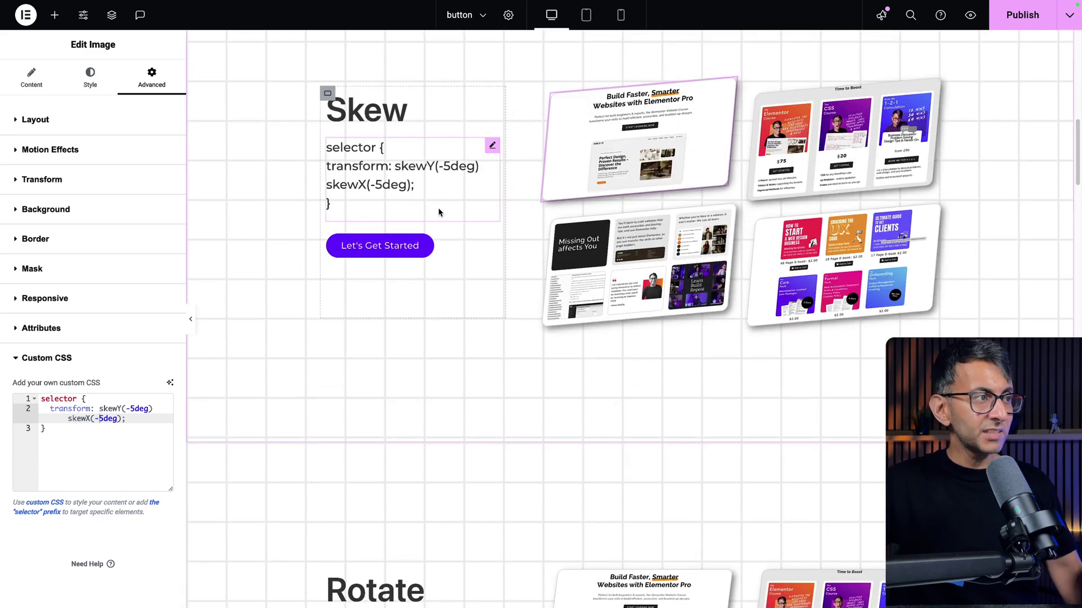
pyautogui.scroll(-7, 410, 259)
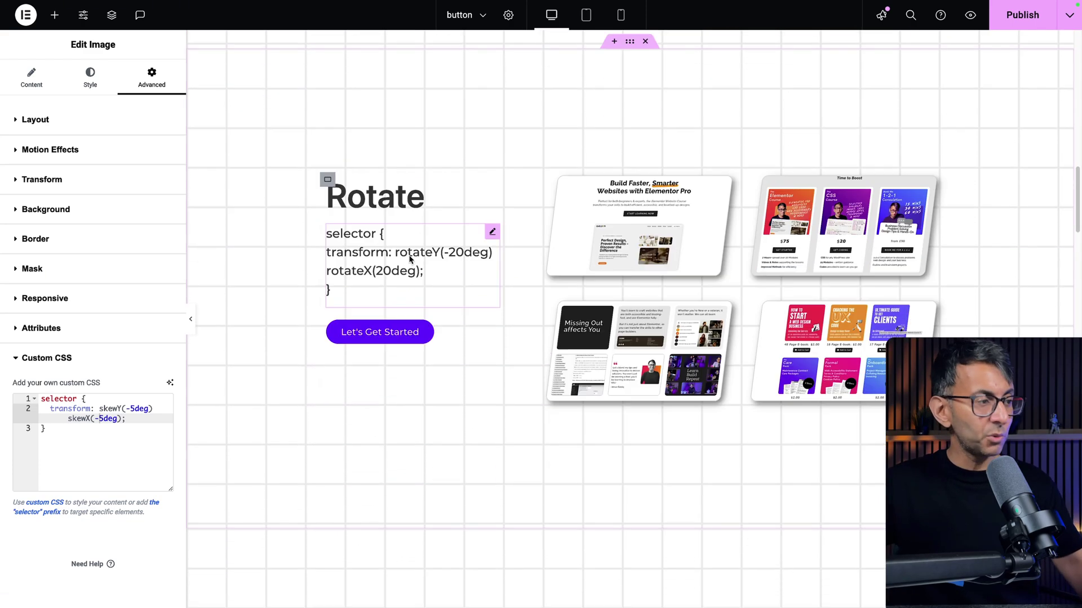
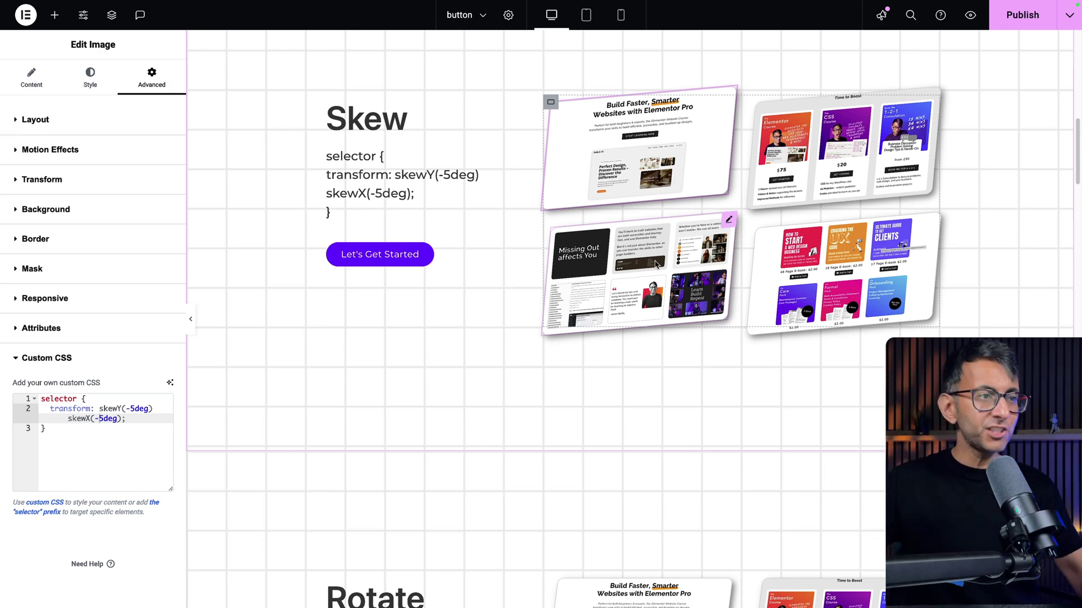
pyautogui.scroll(-4, 660, 254)
pyautogui.scroll(-1, 706, 453)
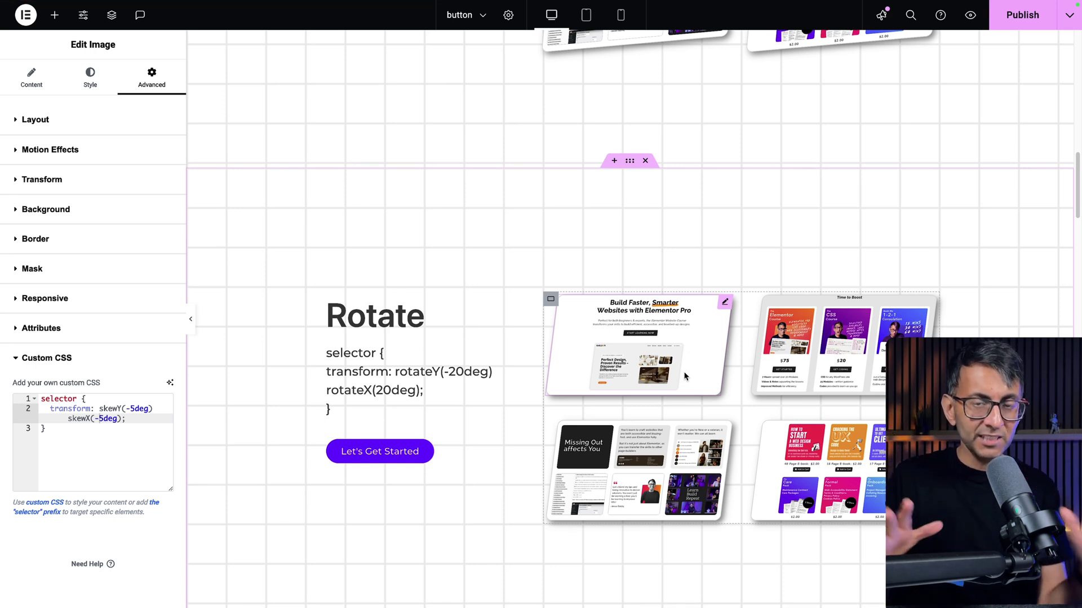
# - Set rotateY to -60deg in the custom CSS of the Rotate section's "Build Faster, Smarter Websites" image
pyautogui.click(724, 302)
pyautogui.click(151, 77)
pyautogui.scroll(-4, 115, 458)
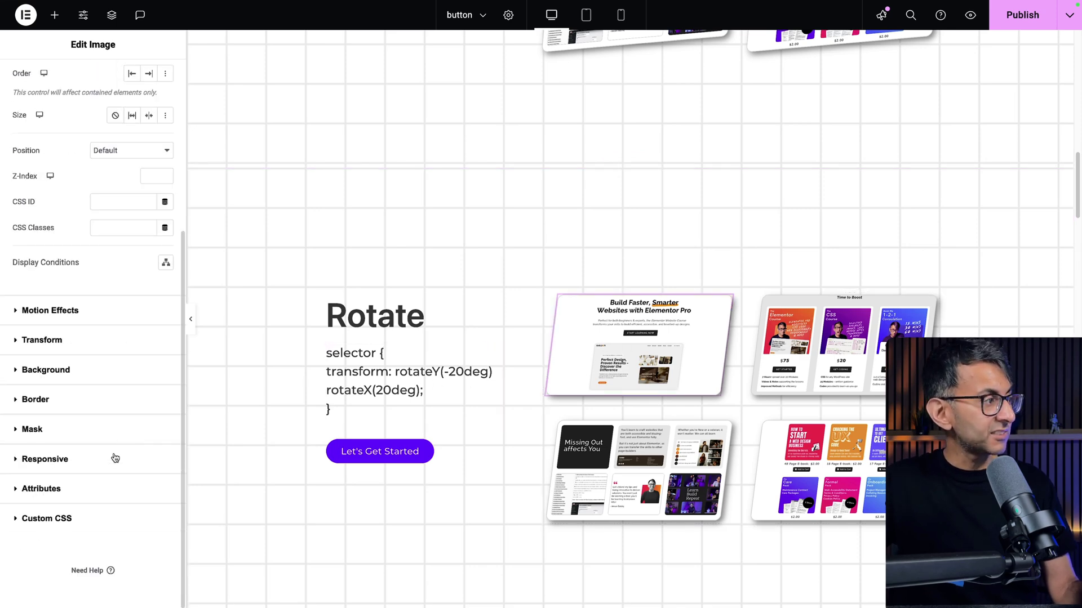
pyautogui.click(47, 518)
pyautogui.click(145, 411)
pyautogui.press('BackSpace')
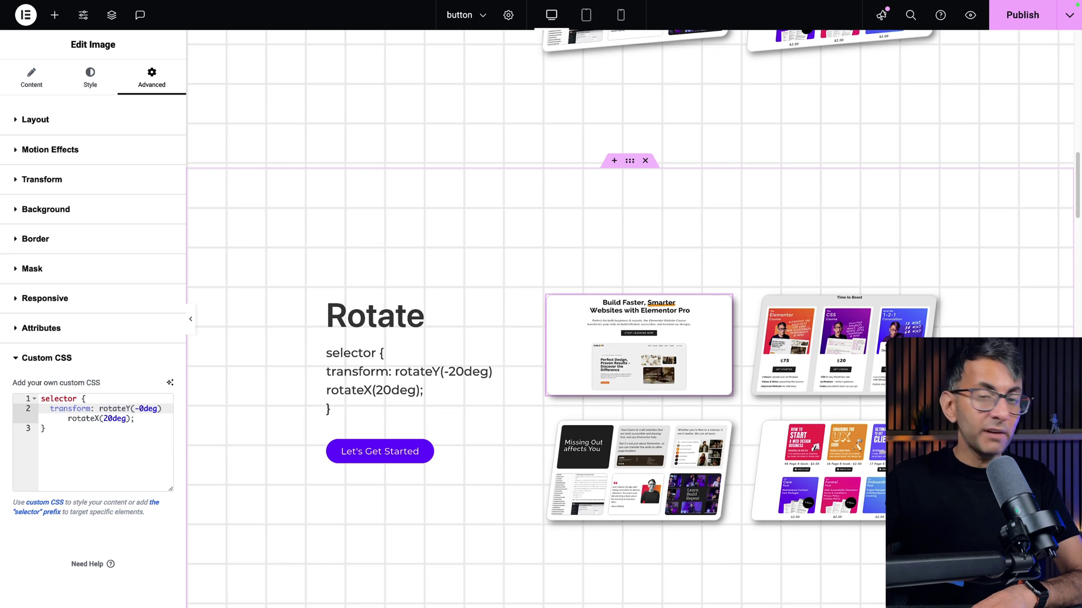
pyautogui.write('6')
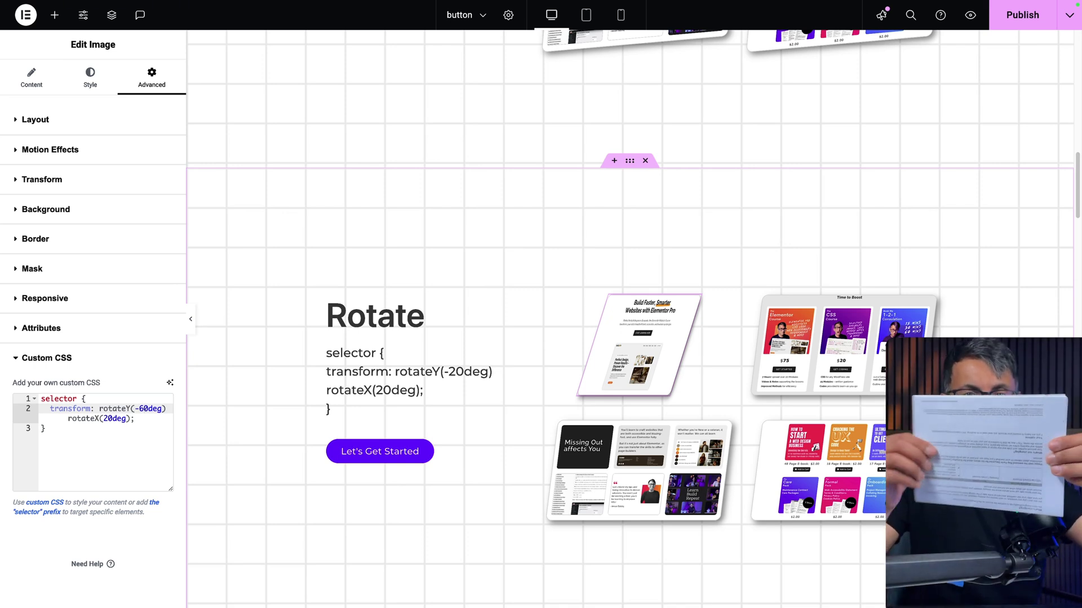
# - Return rotateY to -20deg and set rotateX to 50deg in the image's custom CSS
pyautogui.click(143, 408)
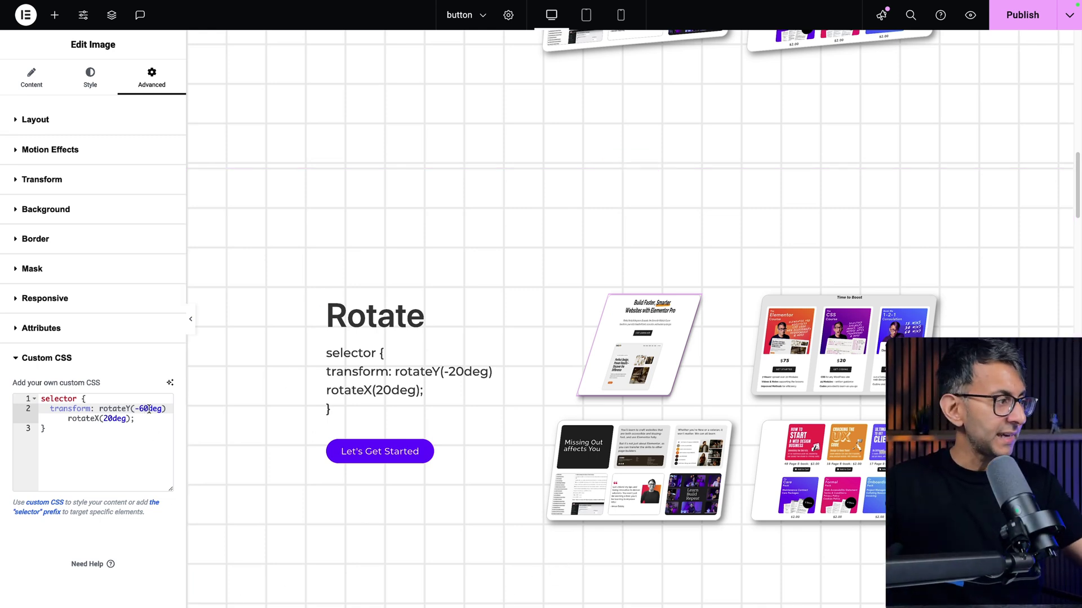
pyautogui.press('BackSpace')
pyautogui.write('2')
pyautogui.press('BackSpace')
pyautogui.write('5')
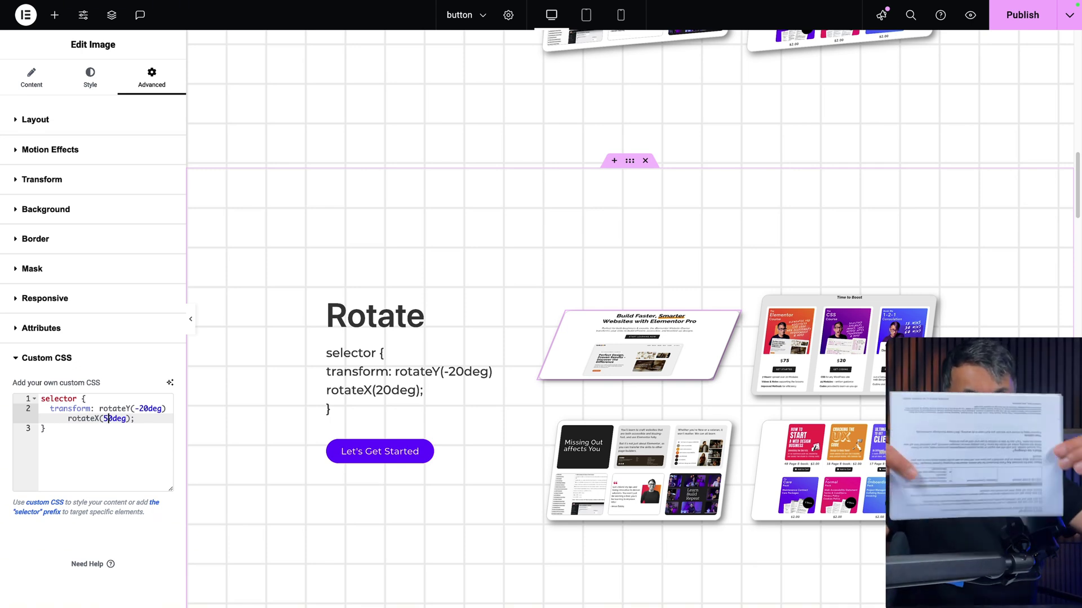
# - Return rotateX to 20deg in the rotated image's custom CSS and view the Skew section again for comparison
pyautogui.click(110, 418)
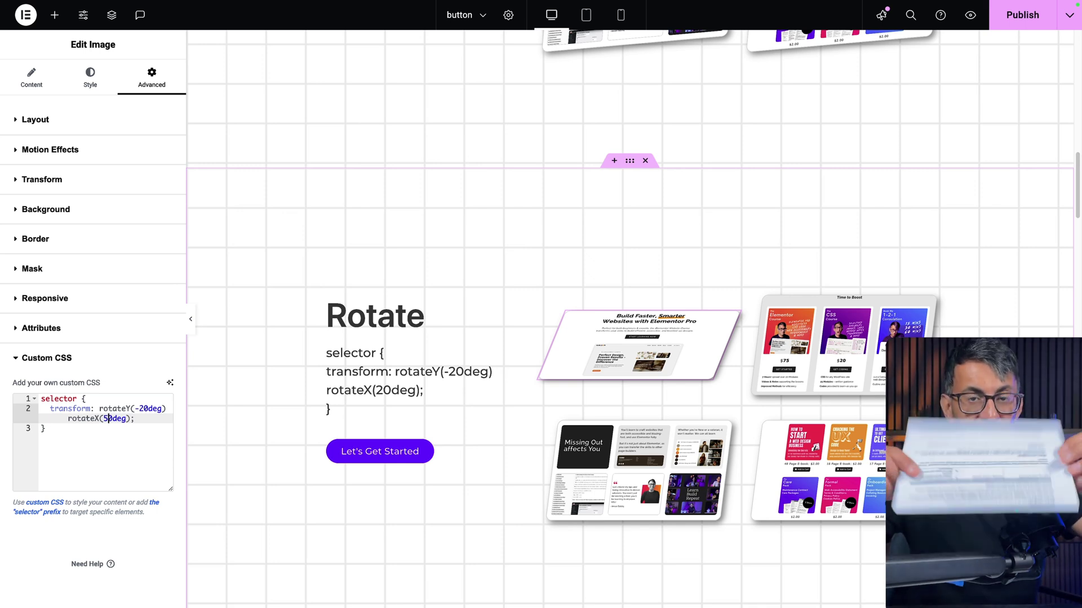
pyautogui.press('BackSpace')
pyautogui.write('2')
pyautogui.scroll(-2, 779, 505)
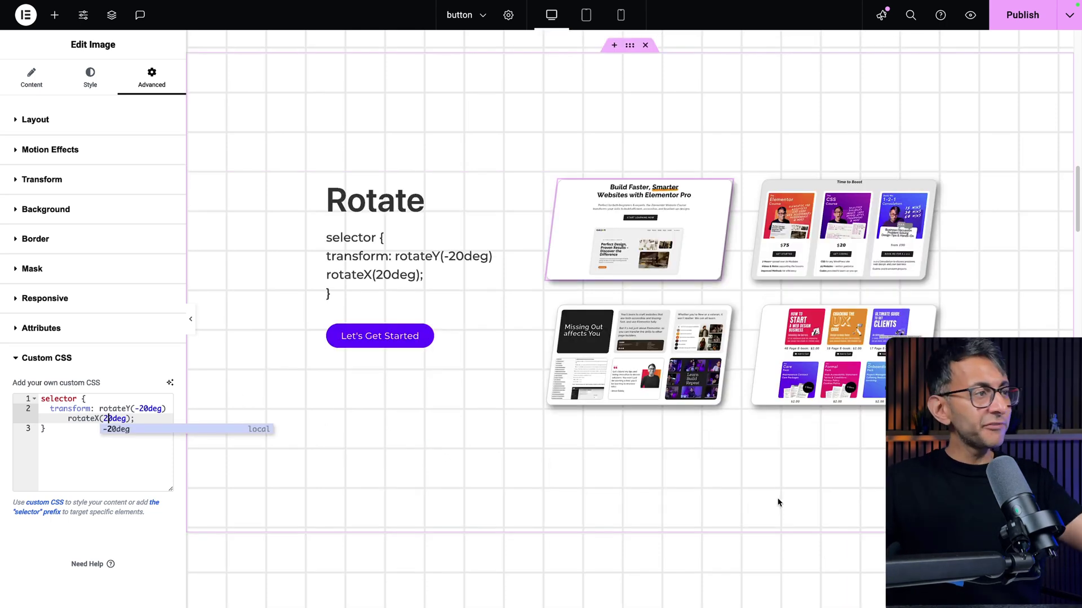
pyautogui.scroll(6, 779, 503)
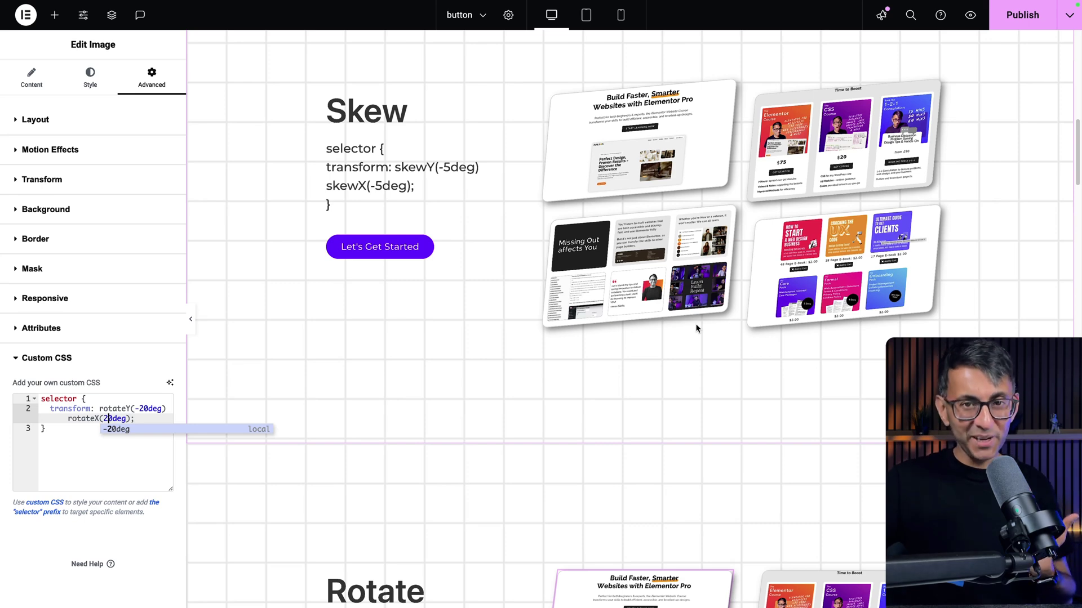
# - Compare the image grids of the Skew, Rotate and Transform sections along with their displayed settings
pyautogui.scroll(1, 698, 329)
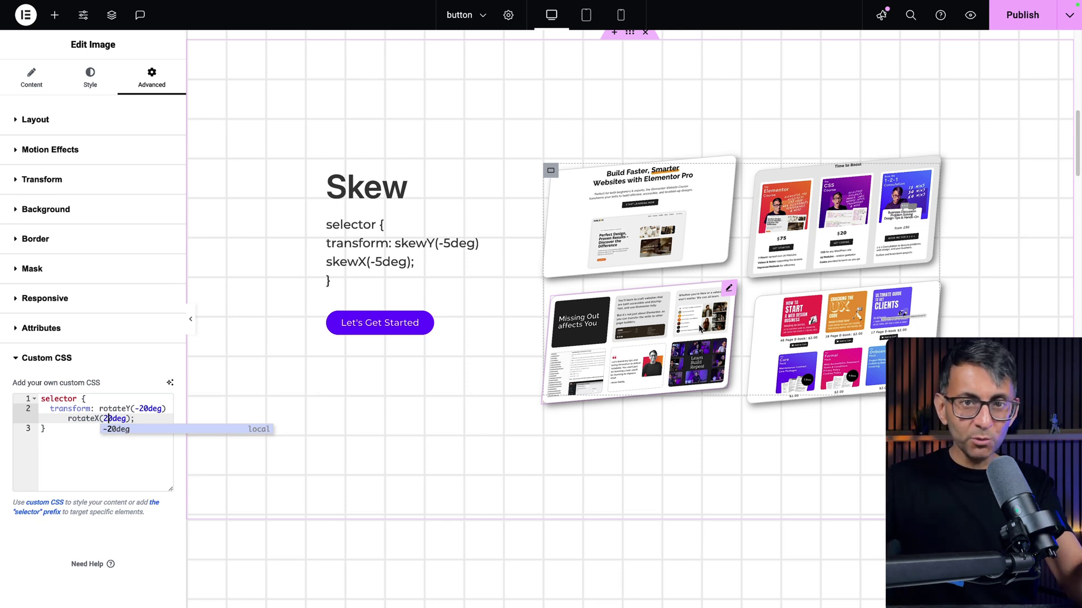
pyautogui.scroll(-2, 700, 341)
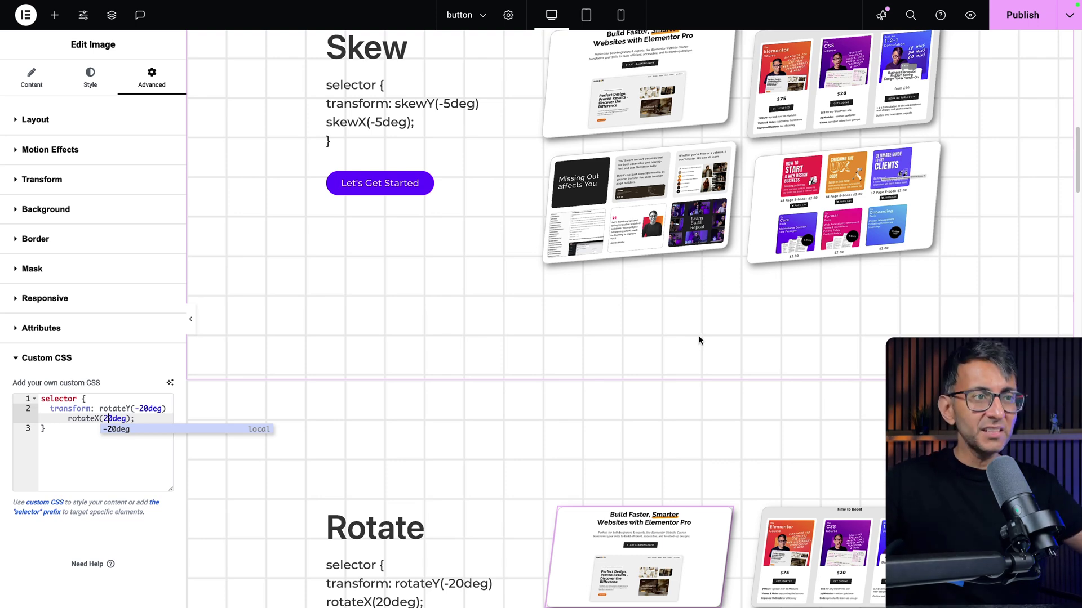
pyautogui.scroll(-5, 699, 340)
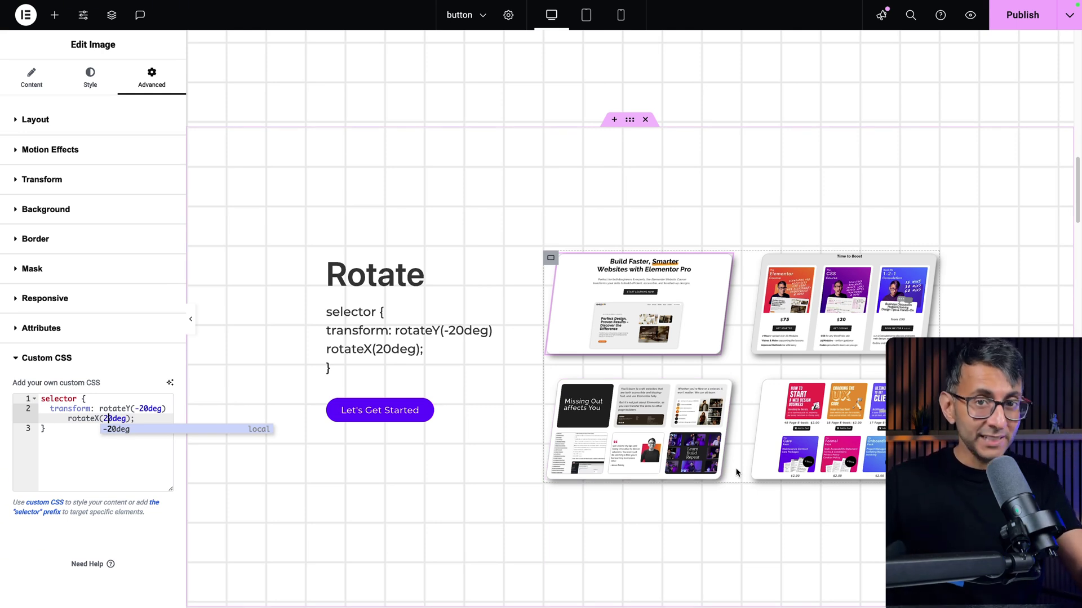
pyautogui.scroll(-7, 736, 472)
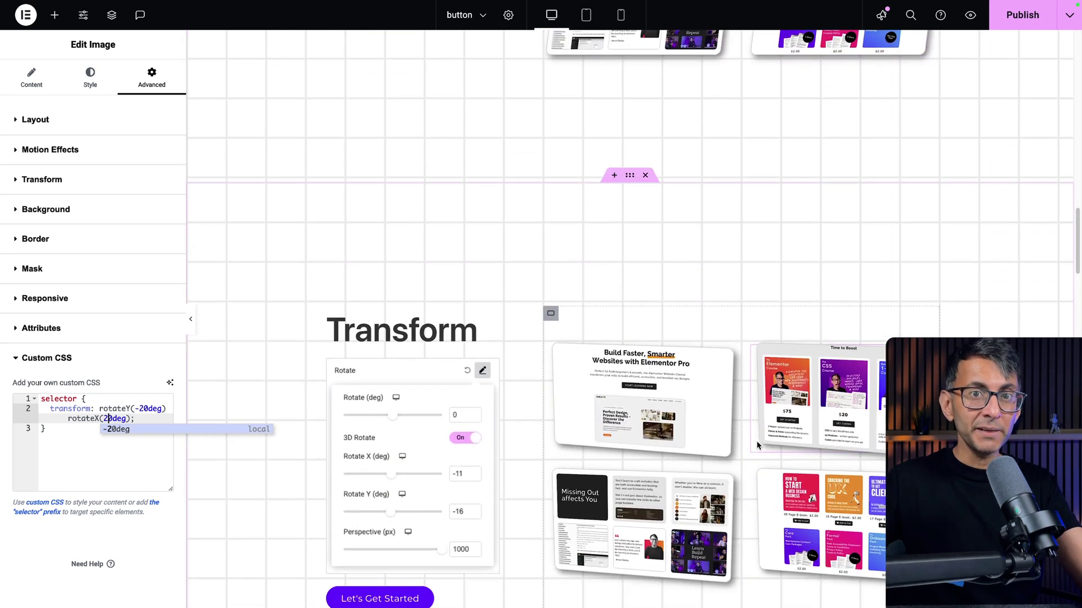
pyautogui.scroll(-3, 757, 445)
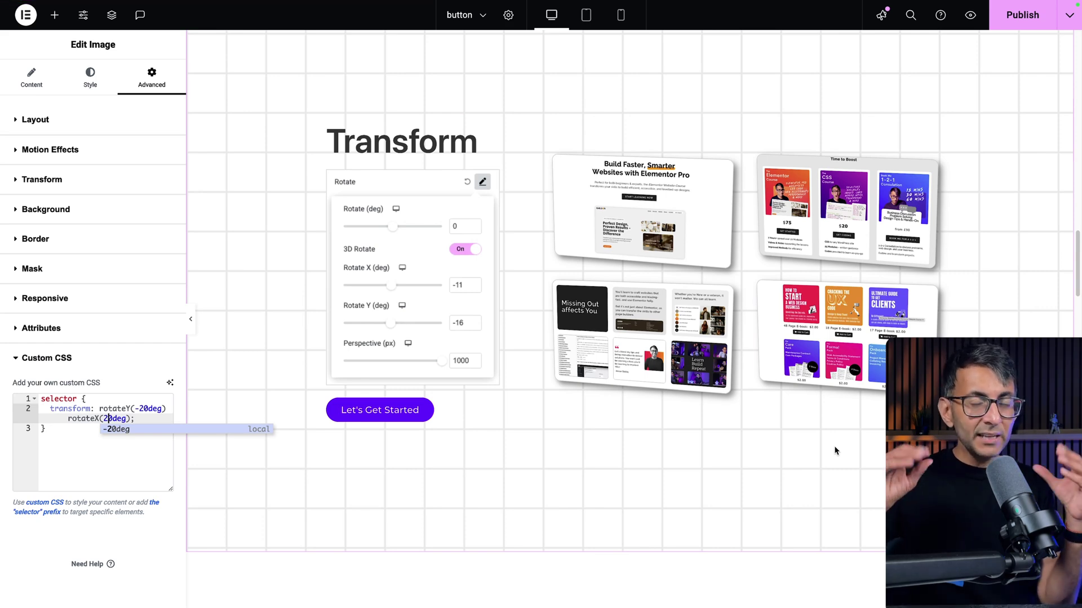
pyautogui.scroll(7, 825, 449)
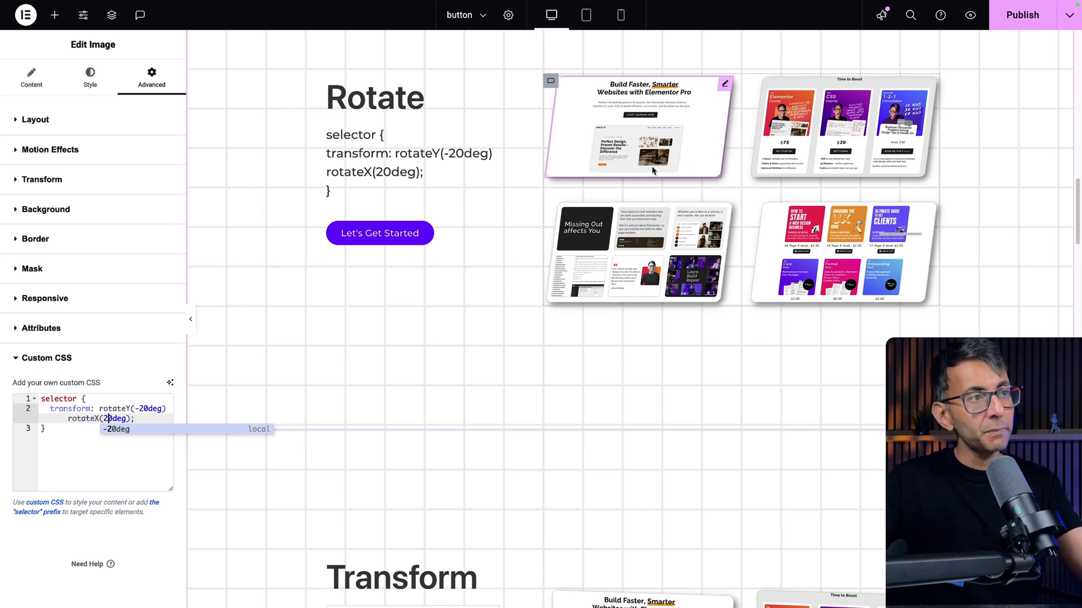
pyautogui.scroll(-1, 683, 244)
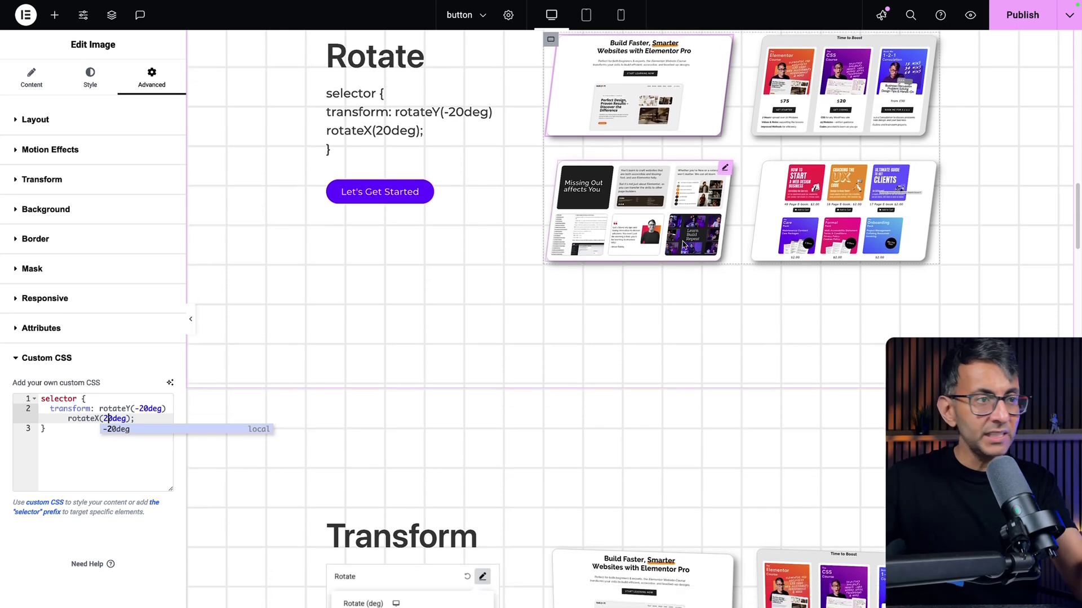
pyautogui.scroll(-5, 683, 244)
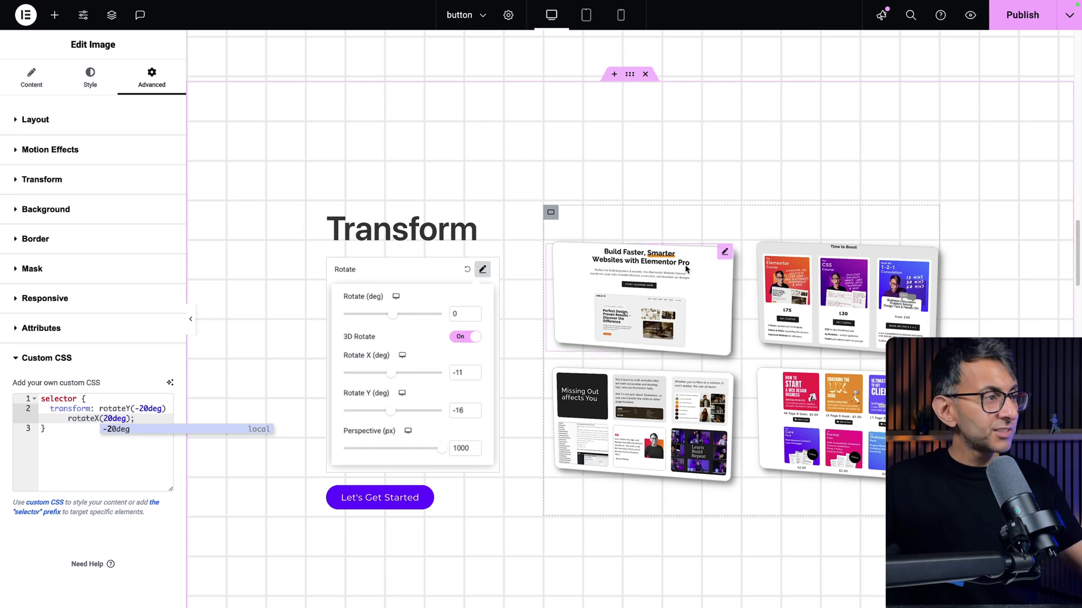
# - Open the Rotate settings among the transform options of the Transform section's "Build Faster, Smarter Websites" image
pyautogui.click(725, 253)
pyautogui.click(151, 78)
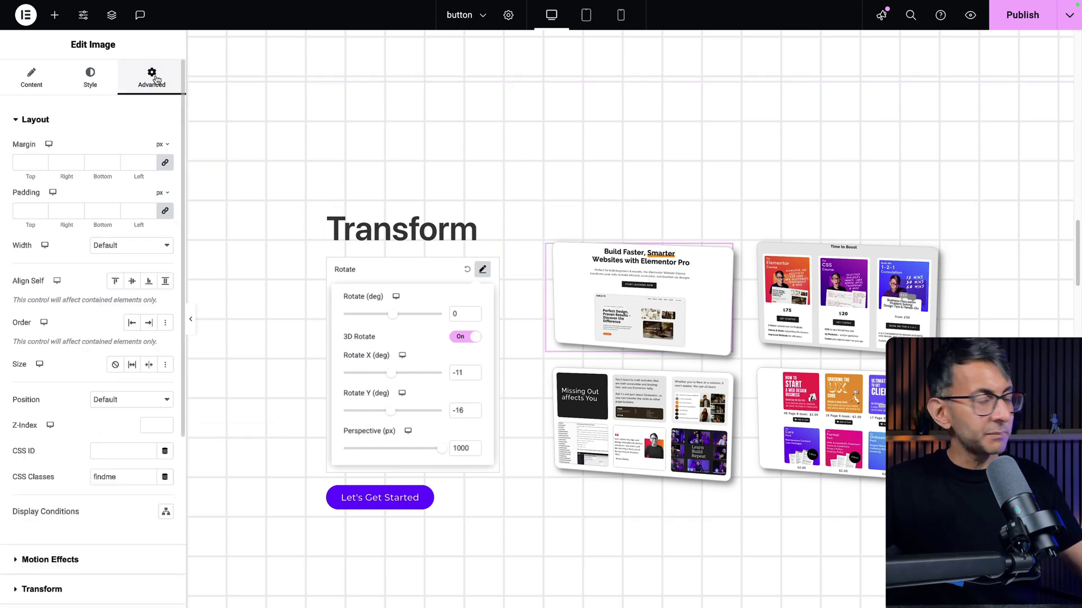
pyautogui.scroll(-3, 122, 328)
pyautogui.scroll(-1, 122, 329)
pyautogui.click(105, 521)
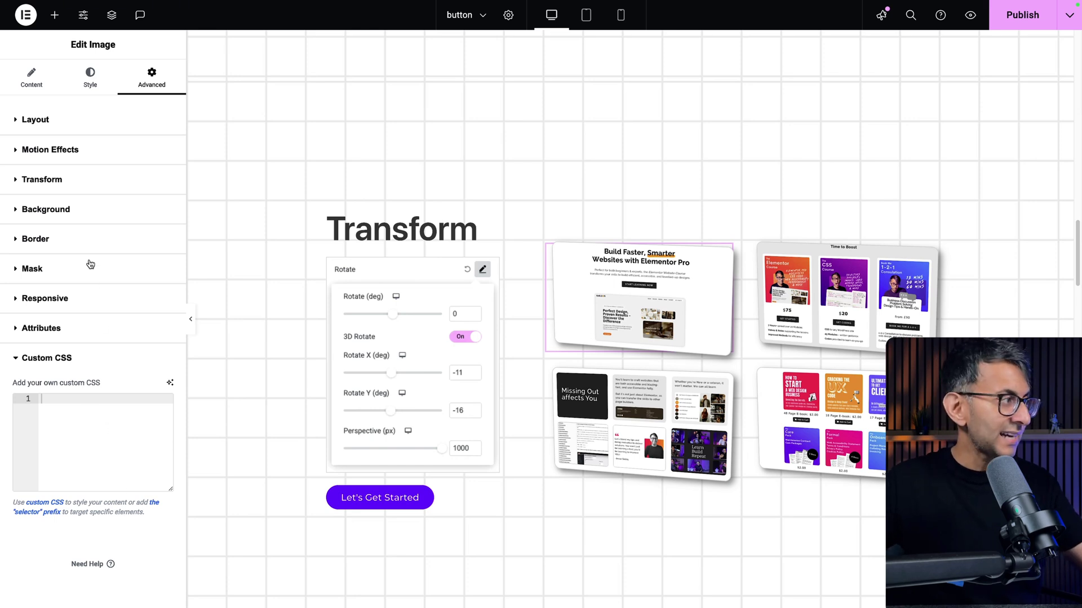
pyautogui.click(103, 181)
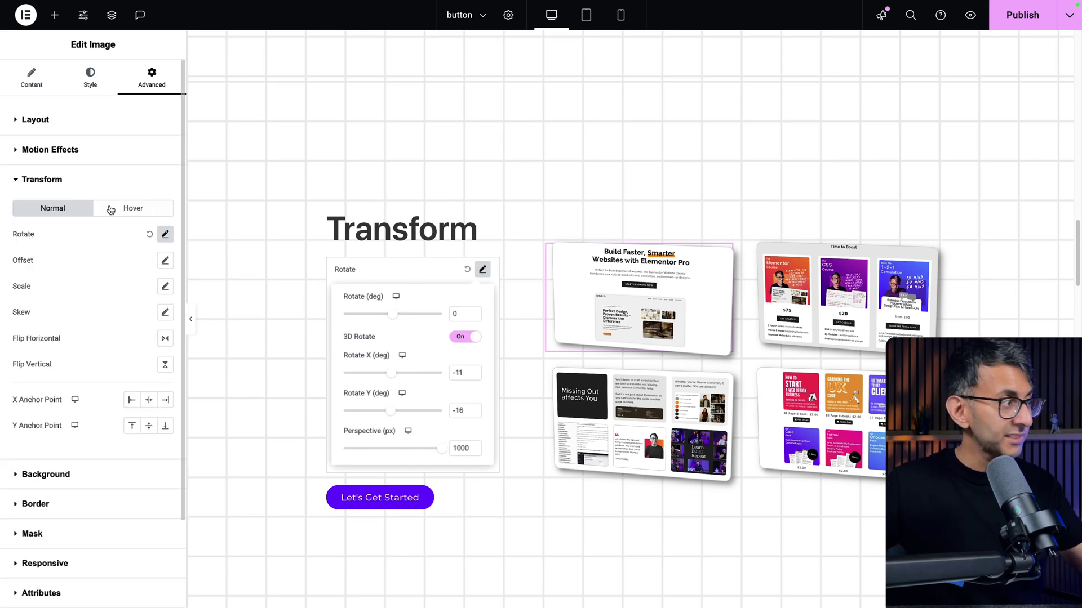
pyautogui.click(164, 235)
# - Clear the image's 3D rotation values and turn off 3D Rotate
pyautogui.doubleClick(146, 341)
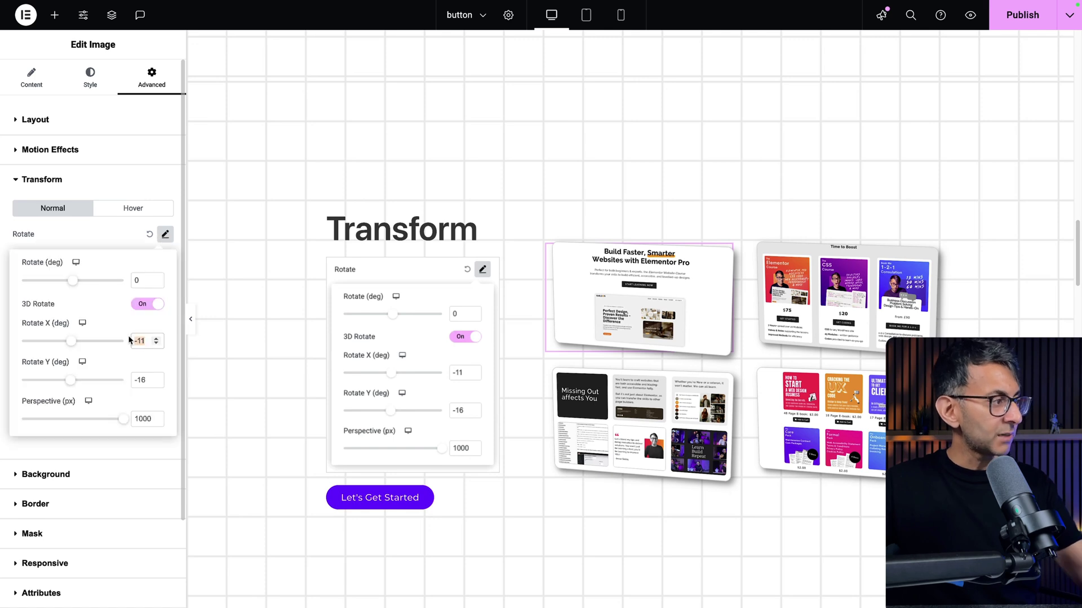
pyautogui.press('BackSpace')
pyautogui.click(146, 306)
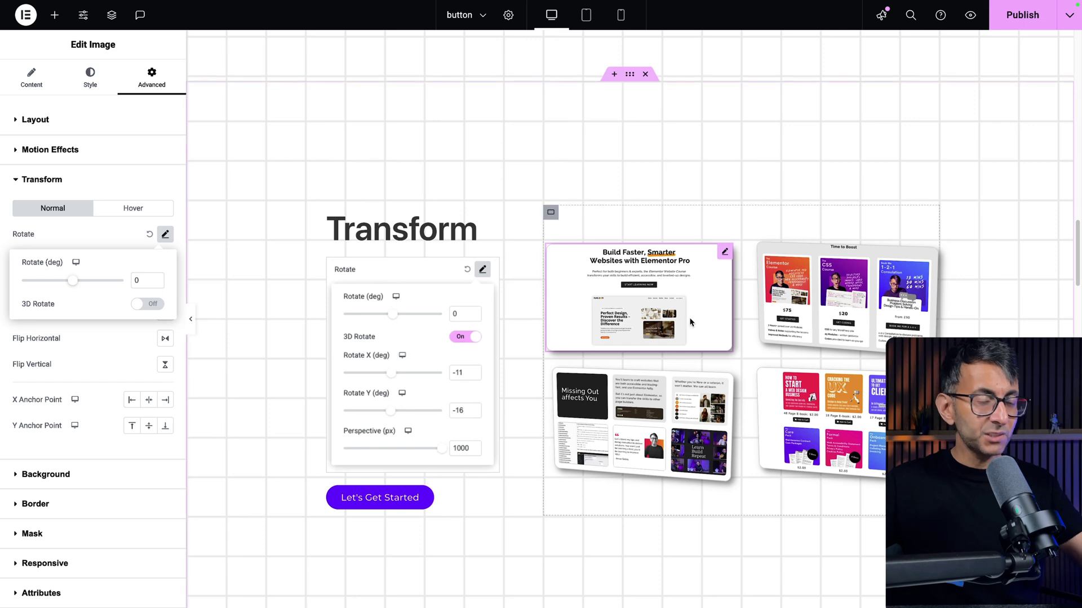
pyautogui.click(131, 241)
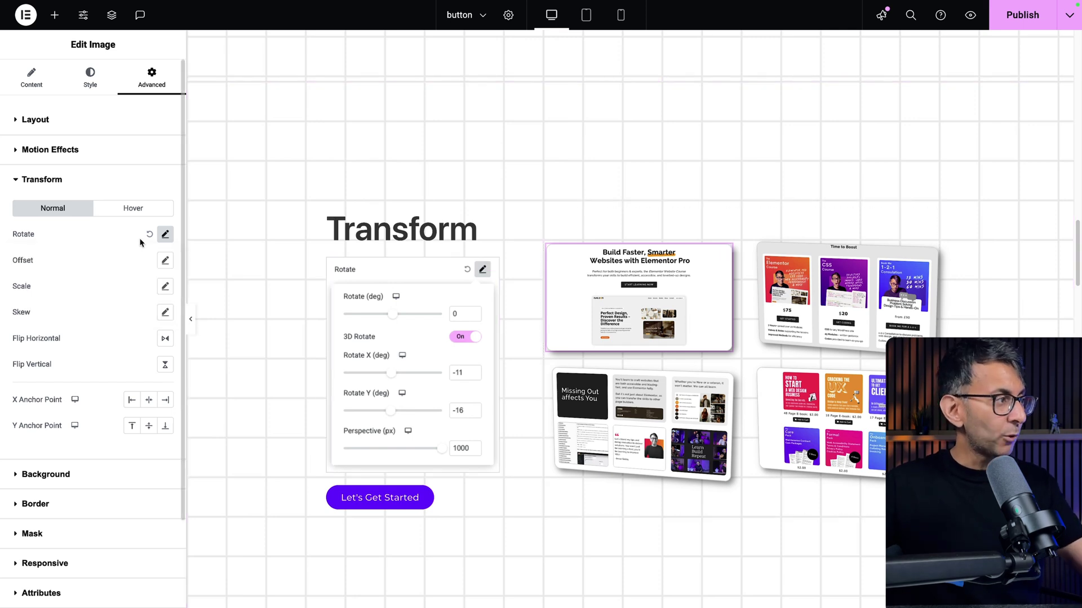
# - Try a flat rotation of about 31 degrees on the image and return the rotation to 0
pyautogui.click(165, 236)
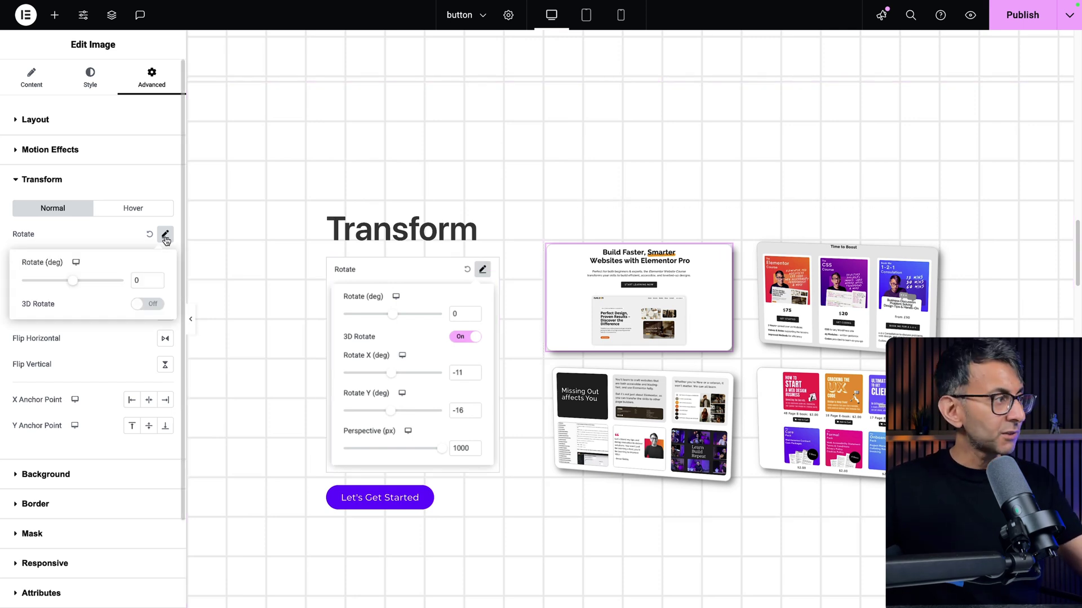
pyautogui.moveTo(71, 283); pyautogui.dragTo(80, 289)
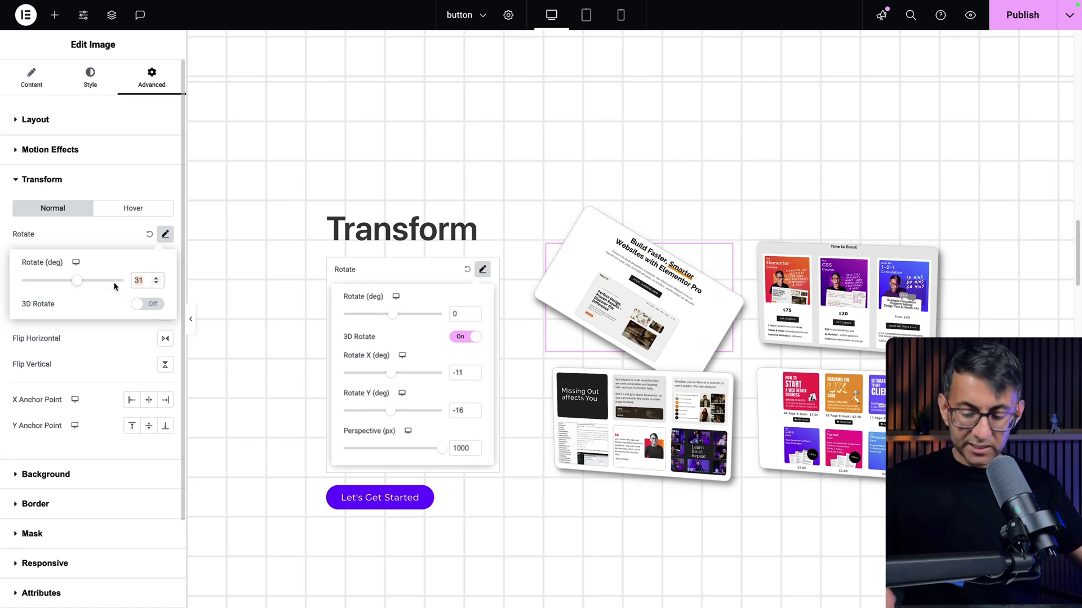
pyautogui.write('0')
# - Turn on 3D Rotate for the image and raise Rotate X to 13 and on to 17 degrees
pyautogui.click(149, 305)
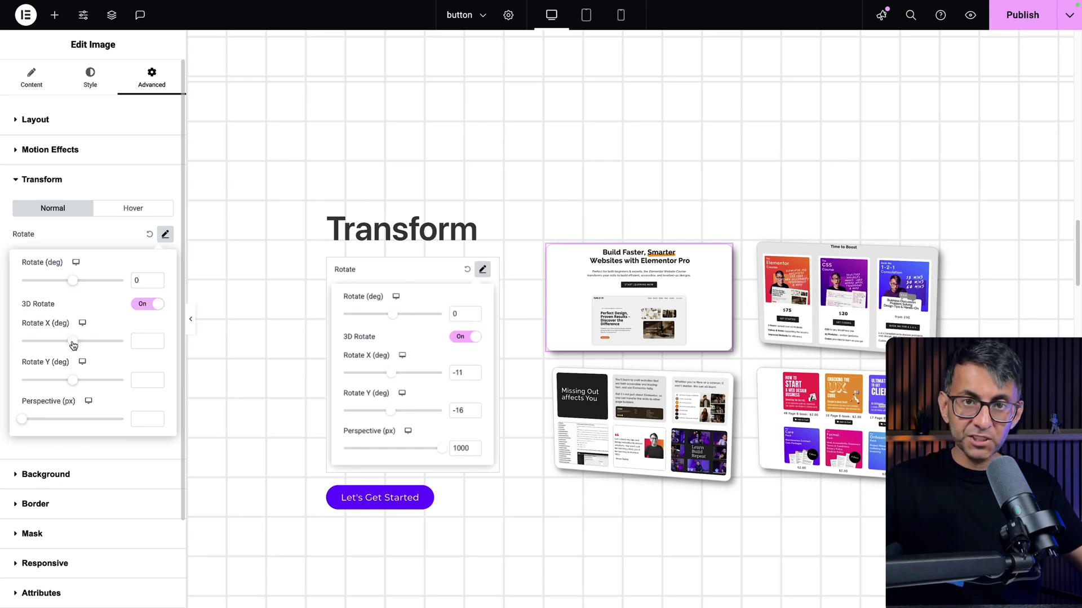
pyautogui.moveTo(74, 345); pyautogui.dragTo(75, 345)
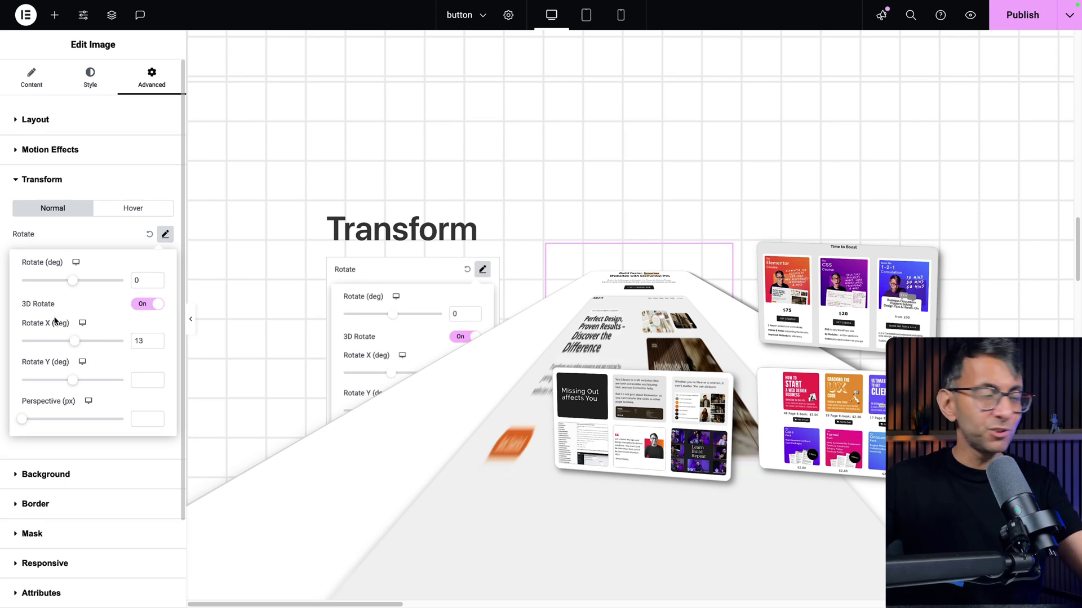
pyautogui.moveTo(75, 341); pyautogui.dragTo(75, 345)
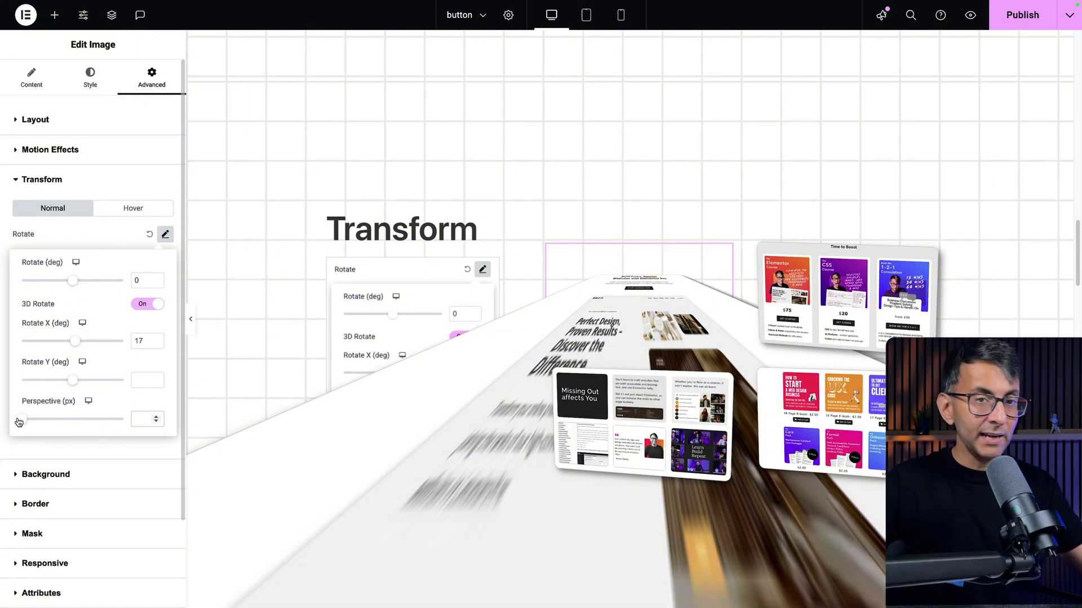
# - Try a perspective of 43 px on the image, set it to 1000 px, and set Rotate X to -11 degrees
pyautogui.moveTo(19, 422)
pyautogui.mouseDown()
pyautogui.moveTo(70, 425)
pyautogui.moveTo(37, 428)
pyautogui.mouseUp()
pyautogui.moveTo(30, 426); pyautogui.dragTo(28, 426)
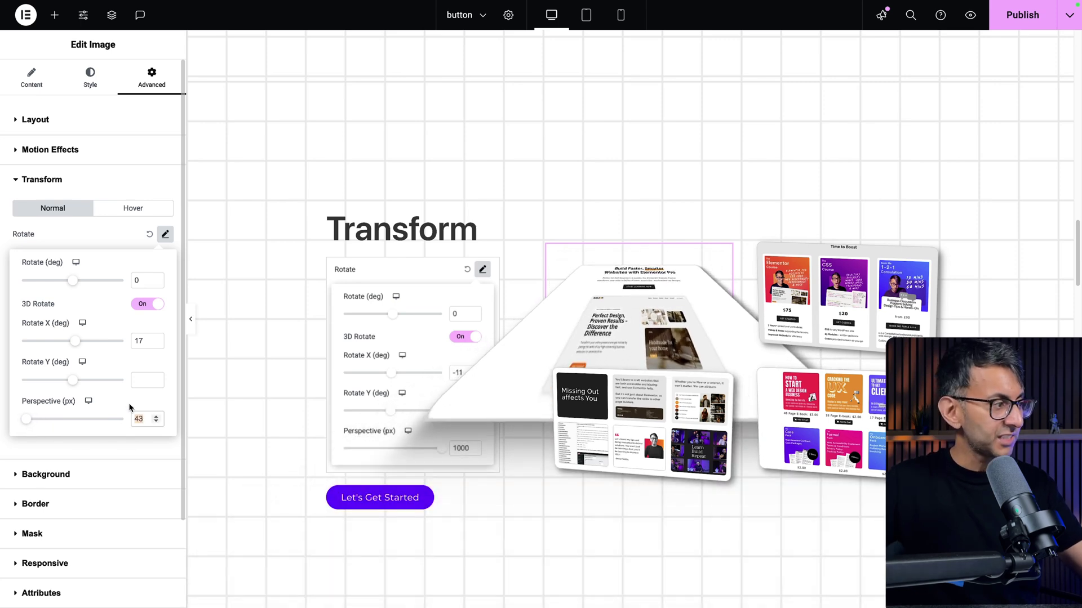
pyautogui.write('1000')
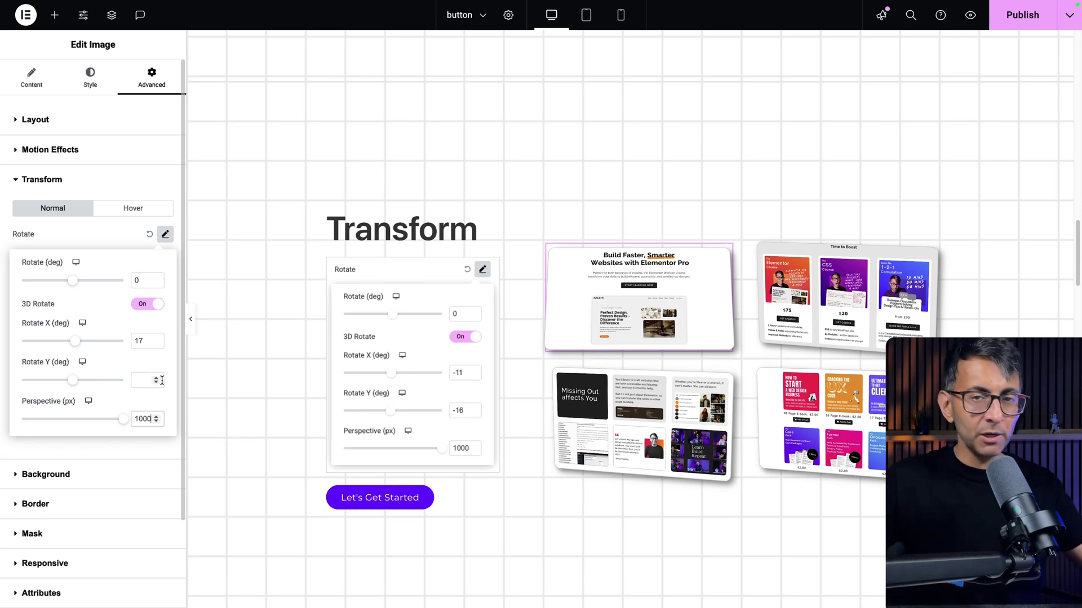
pyautogui.doubleClick(145, 342)
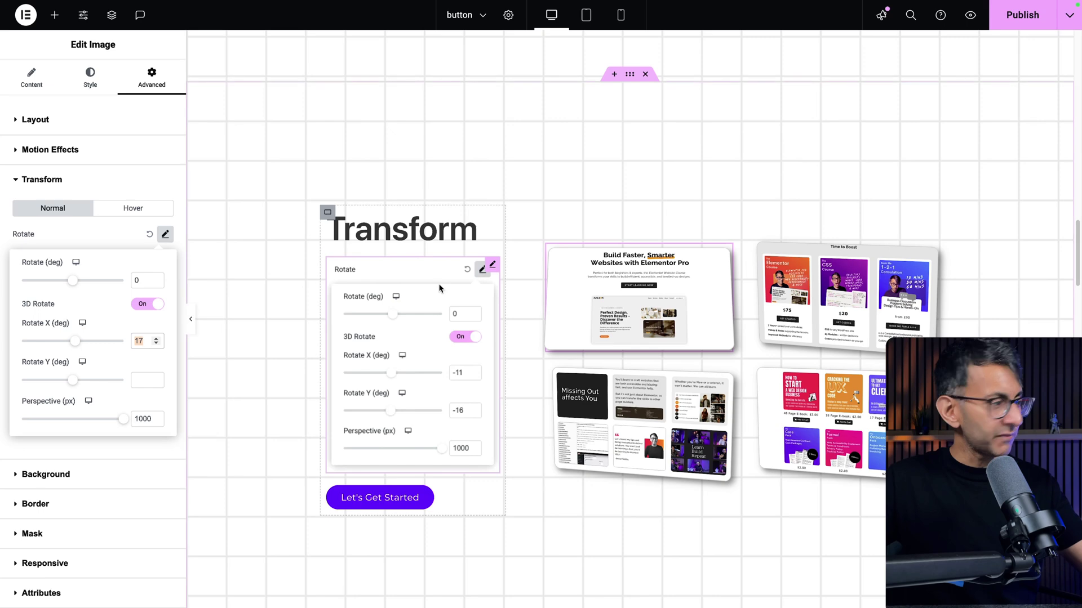
pyautogui.write('-11')
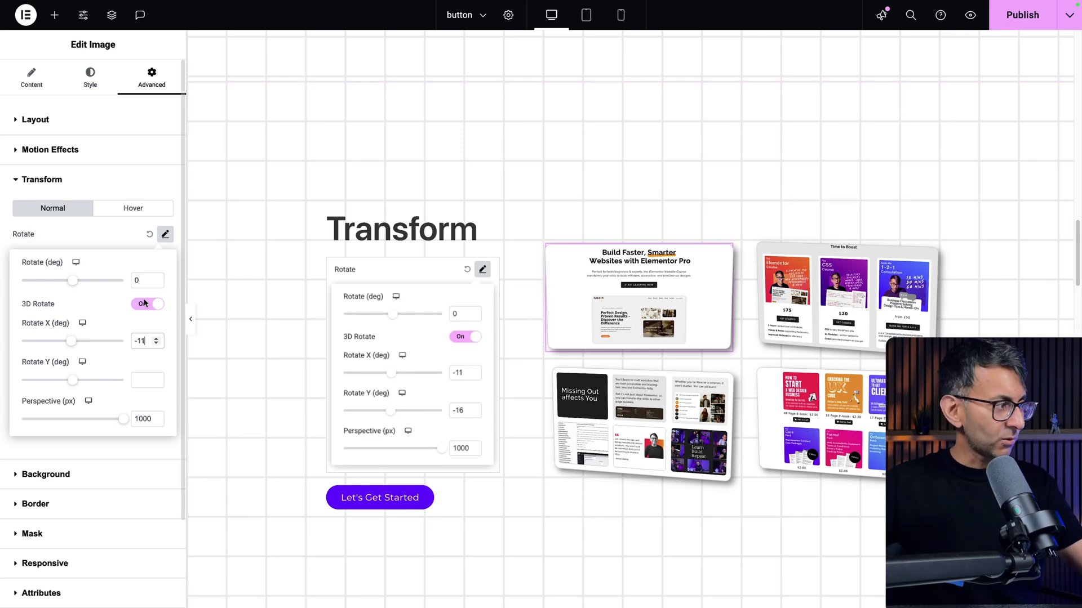
# - Alternate the image's Rotate X between 0 and -11 degrees, try -50, and return it to -11
pyautogui.moveTo(145, 342); pyautogui.dragTo(124, 333)
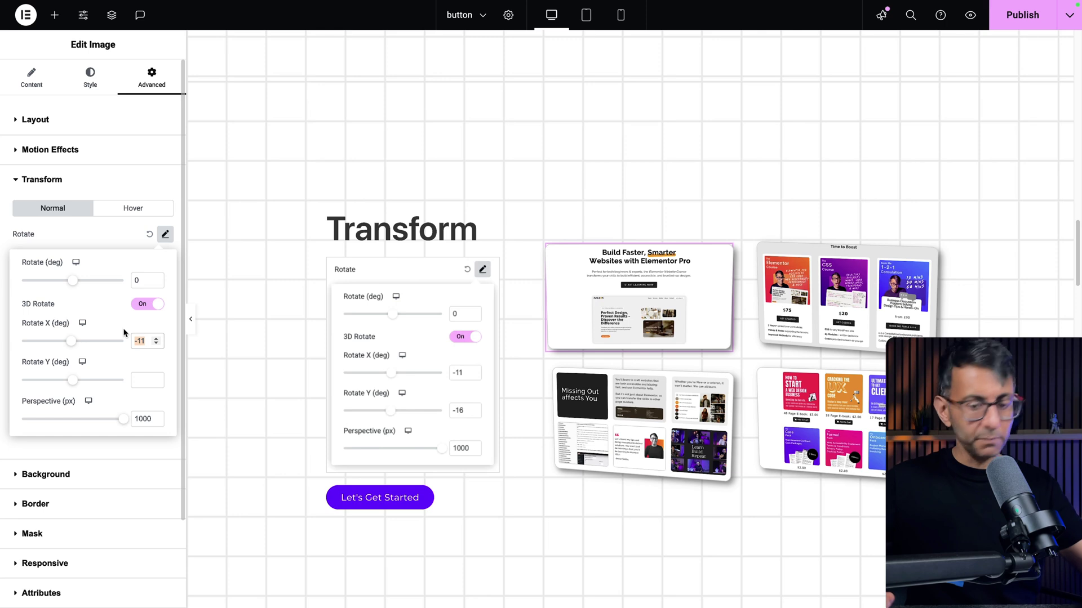
pyautogui.write('0')
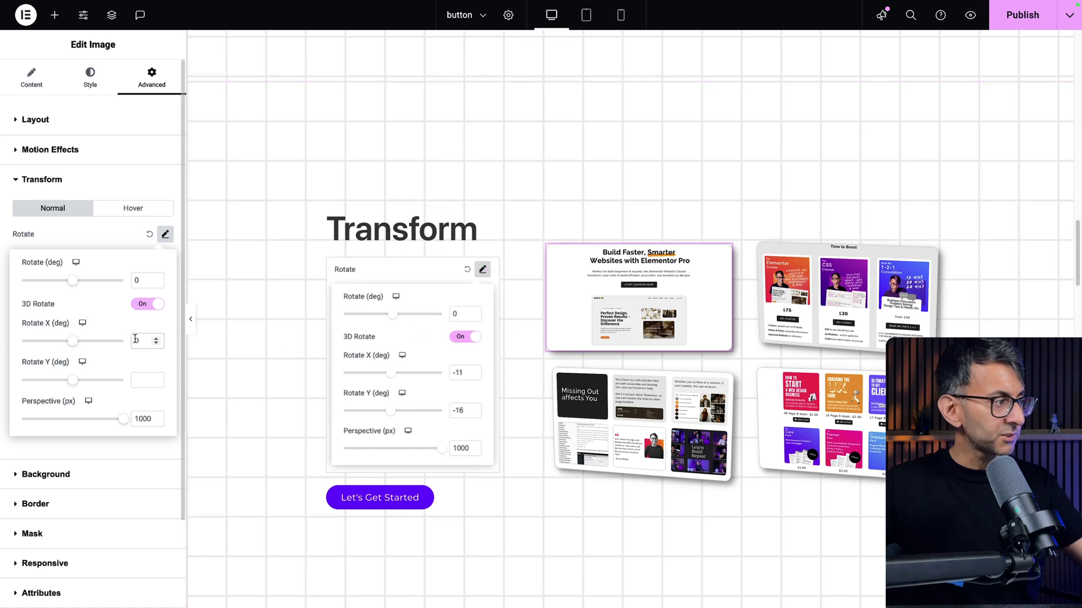
pyautogui.press('BackSpace')
pyautogui.write('-11')
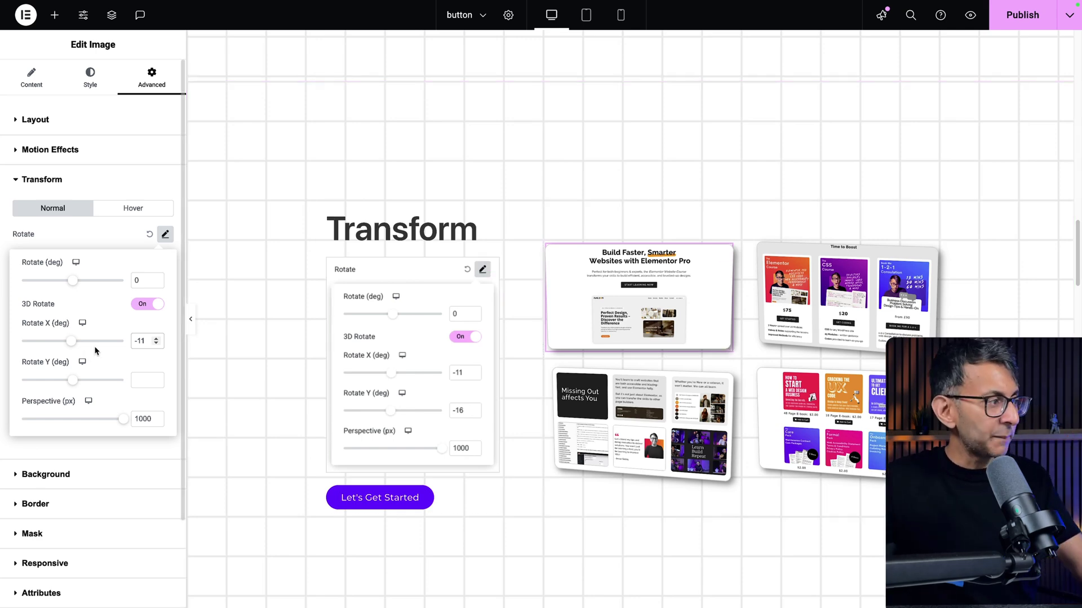
pyautogui.write('0')
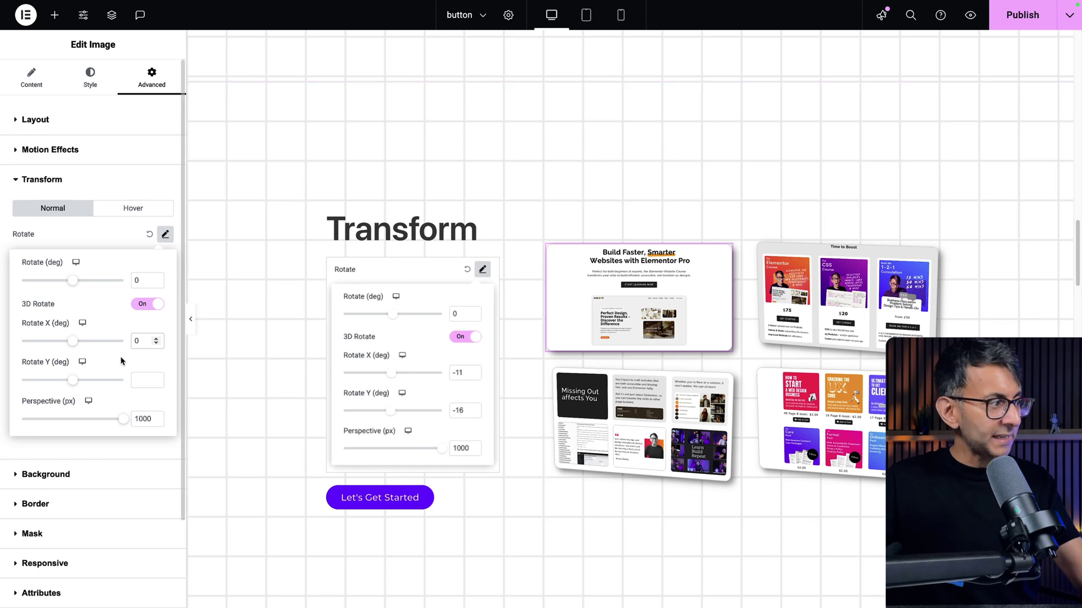
pyautogui.press('BackSpace')
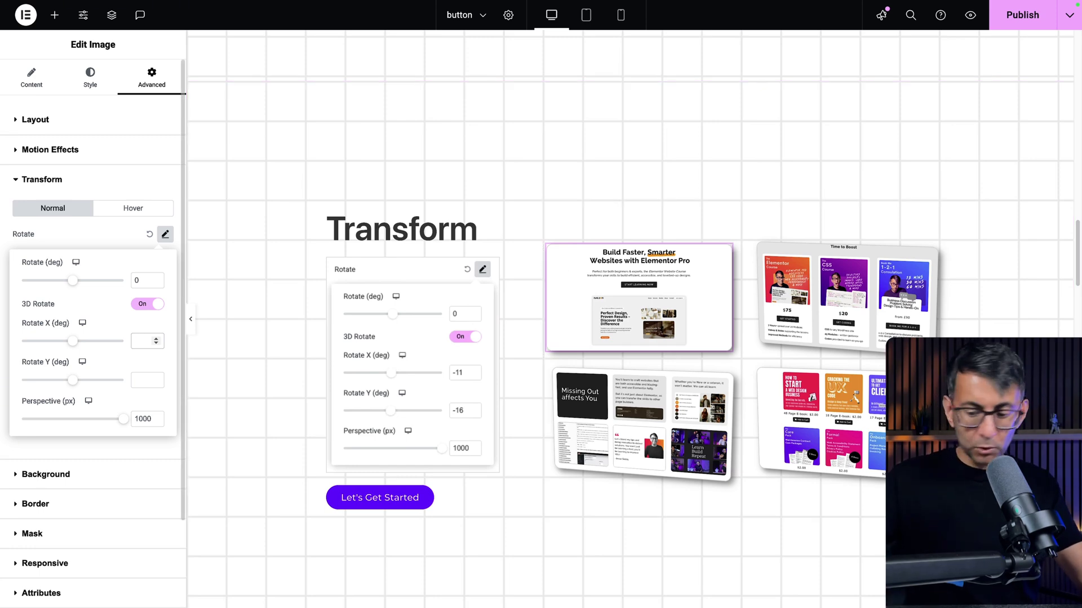
pyautogui.write('-50')
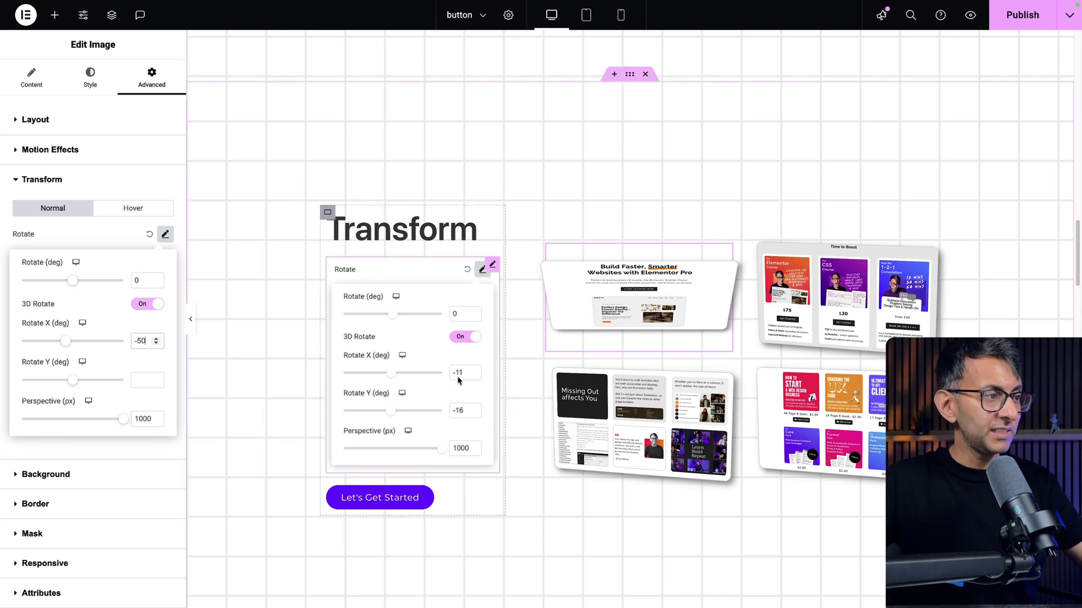
pyautogui.write('-11')
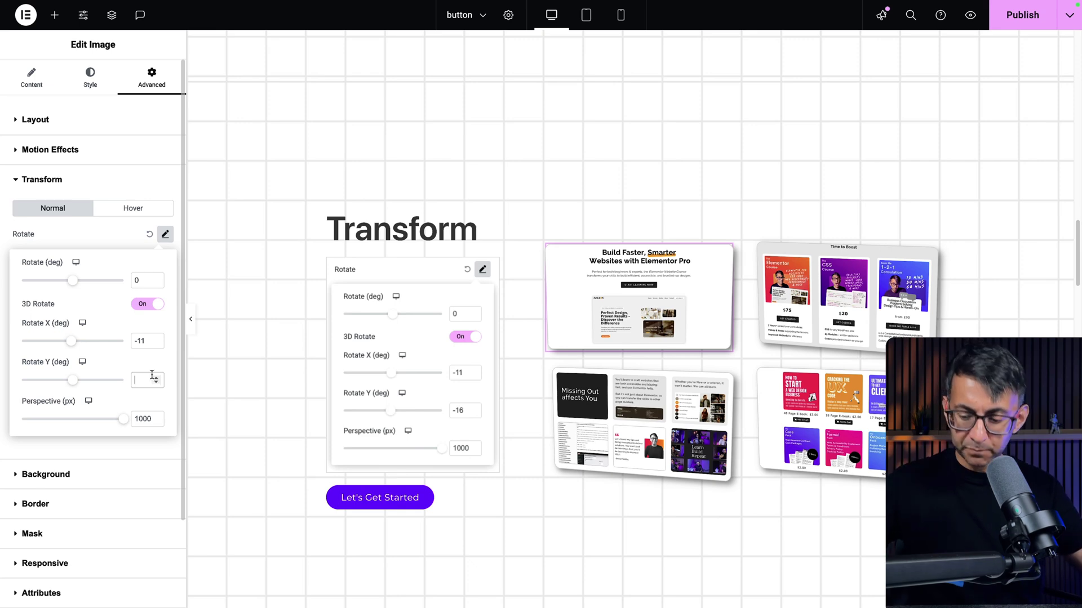
# - Try Rotate Y at 50 and -50 degrees on the image, and set it to -16
pyautogui.write('50')
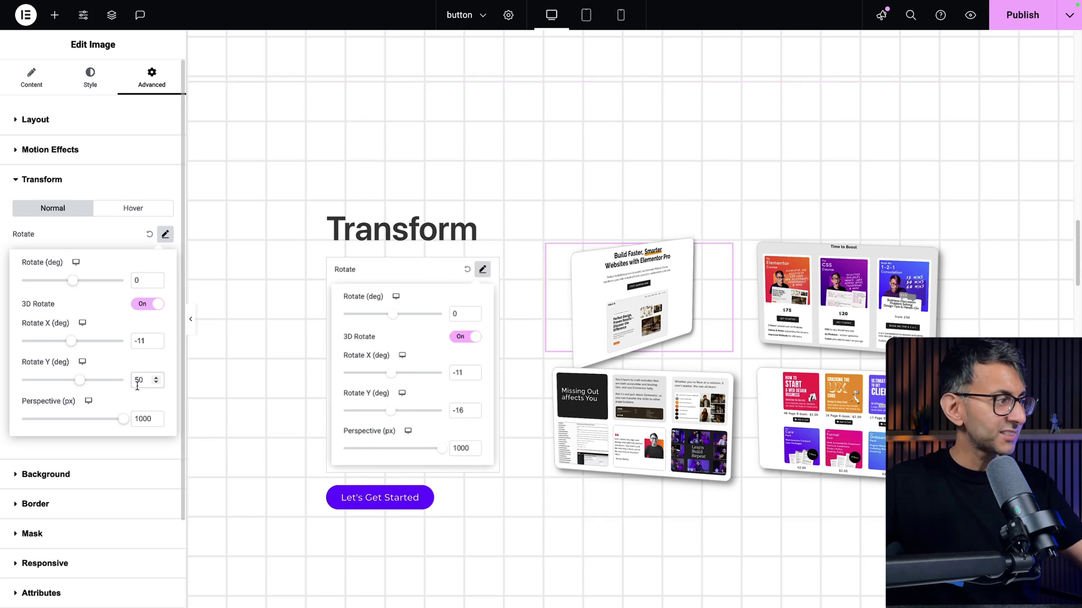
pyautogui.write('-50')
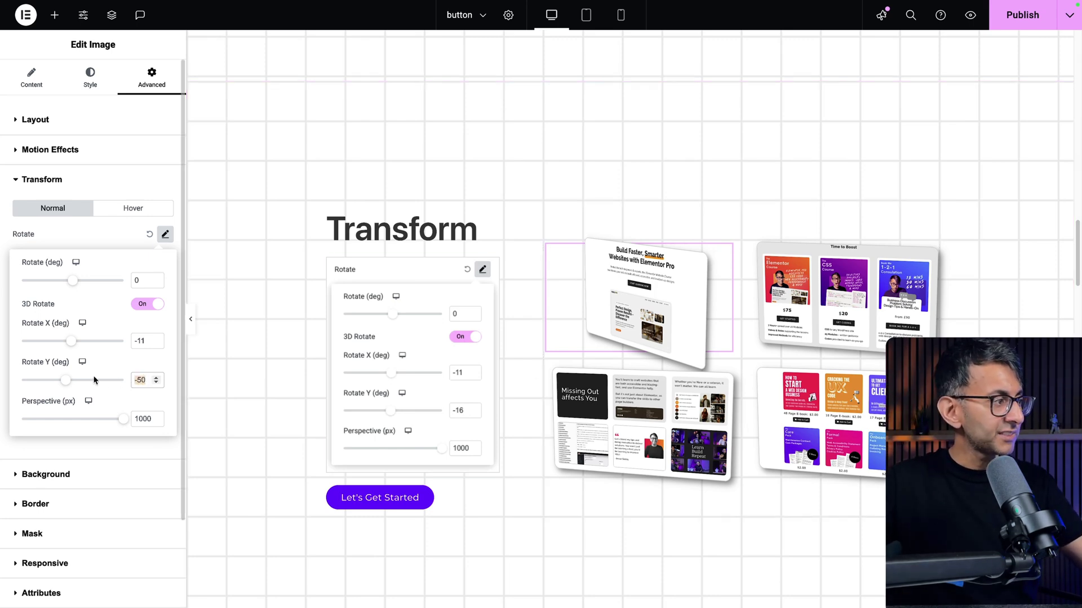
pyautogui.write('-16')
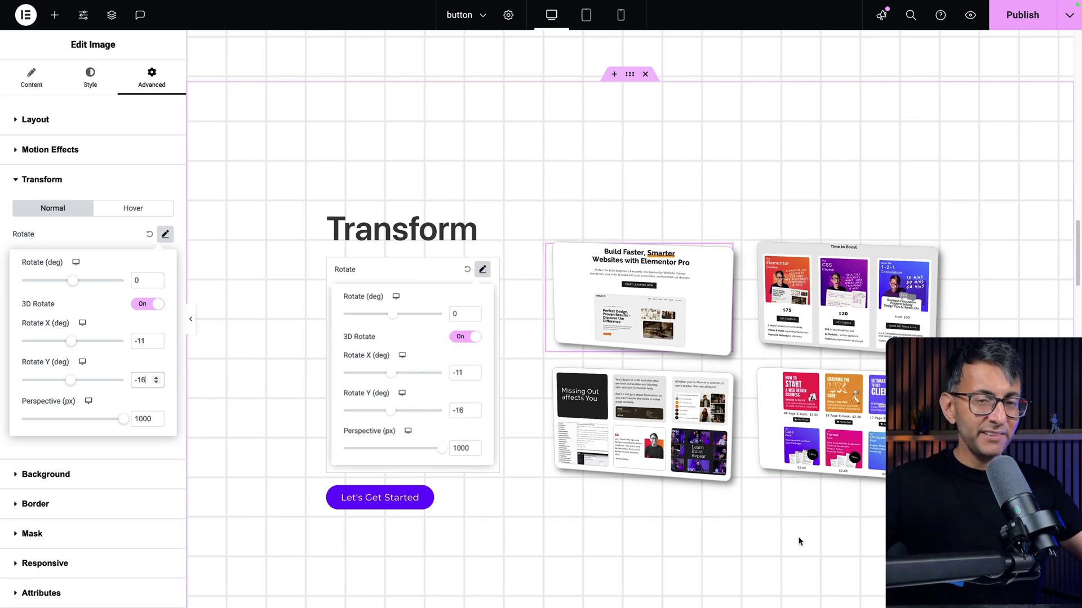
pyautogui.click(97, 242)
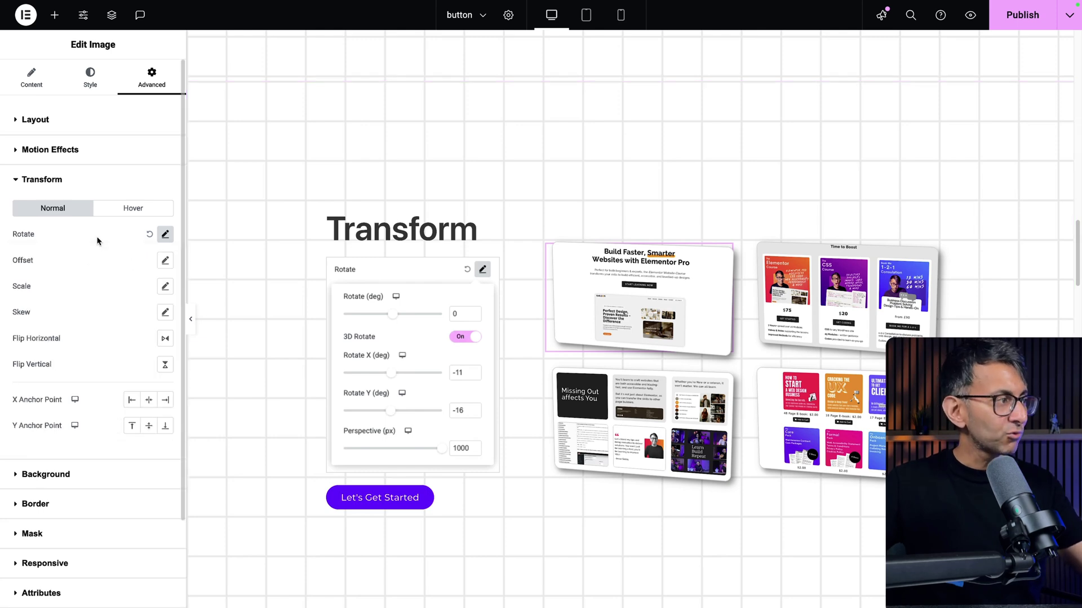
# - Preview the finished Transform section without the editing controls
pyautogui.click(190, 319)
pyautogui.scroll(-3, 731, 437)
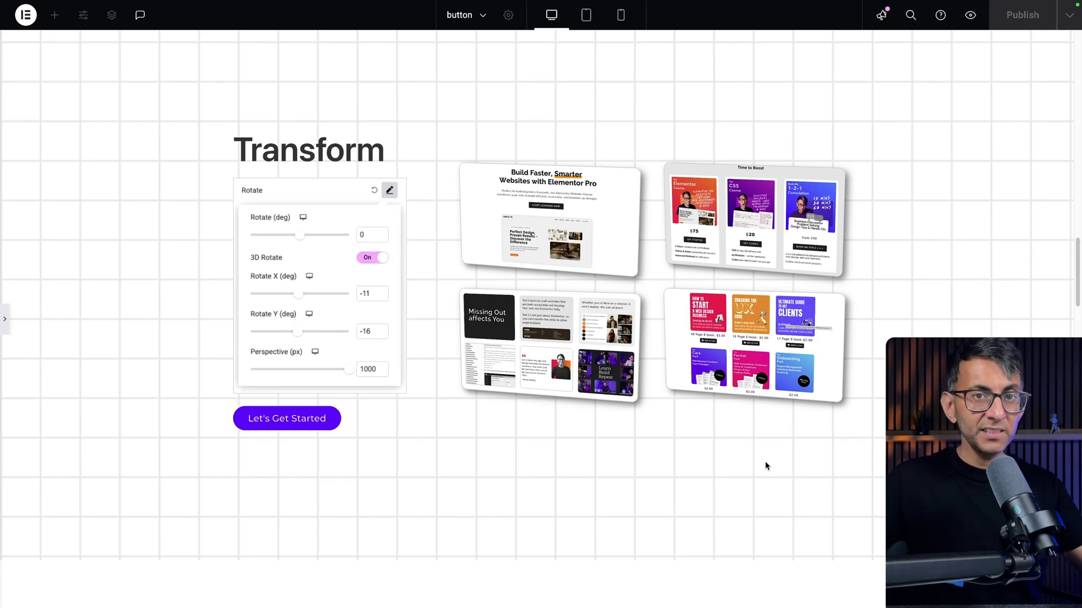
# - Compare the CSS skew and rotate image grids with the Transform section's 3D Rotate grid
pyautogui.scroll(10, 766, 465)
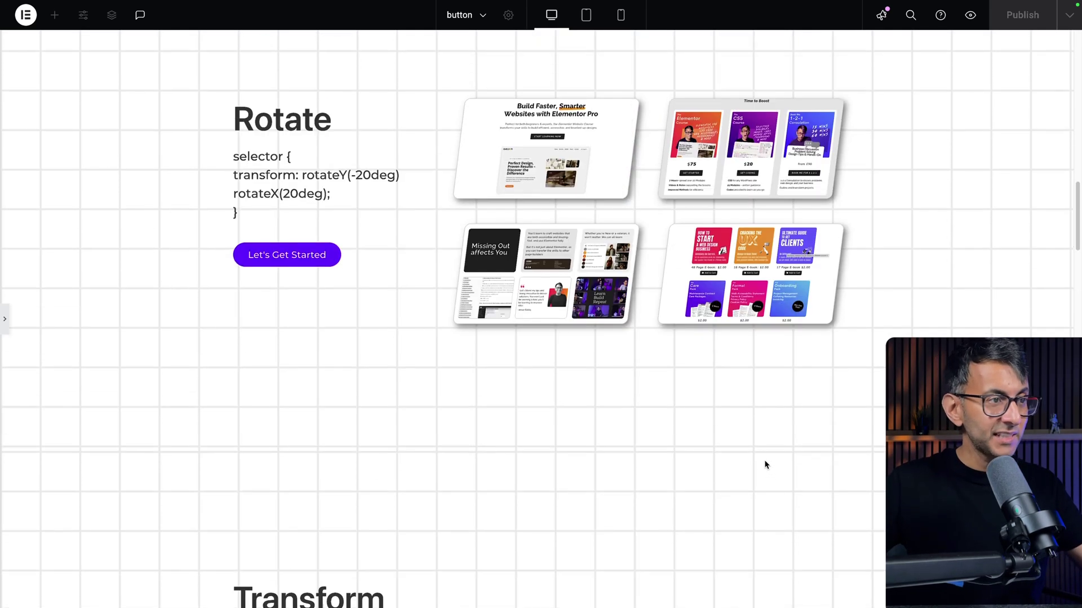
pyautogui.scroll(10, 766, 465)
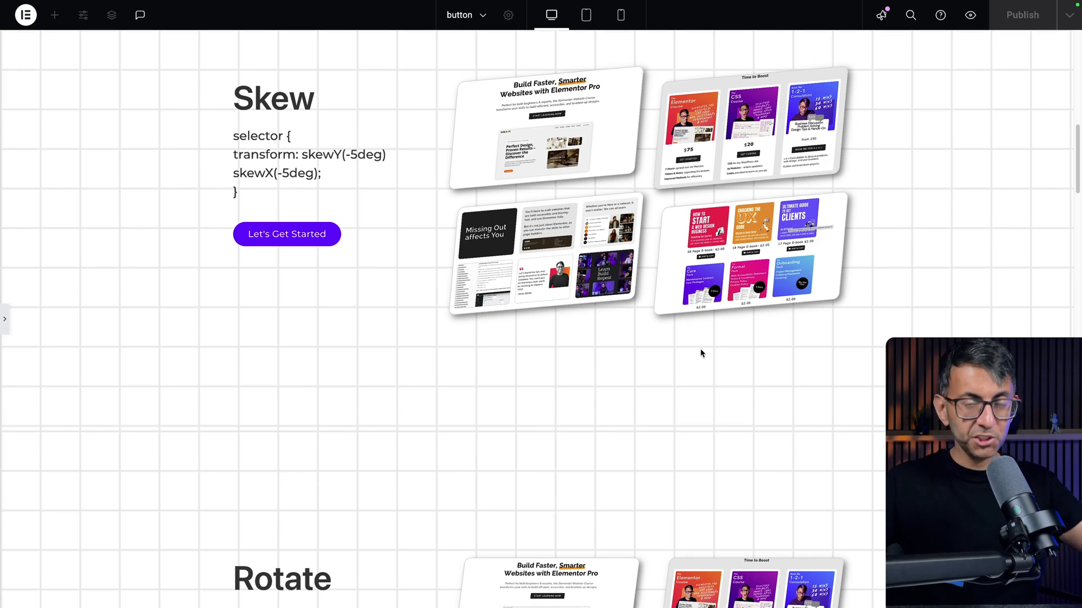
pyautogui.scroll(-9, 702, 353)
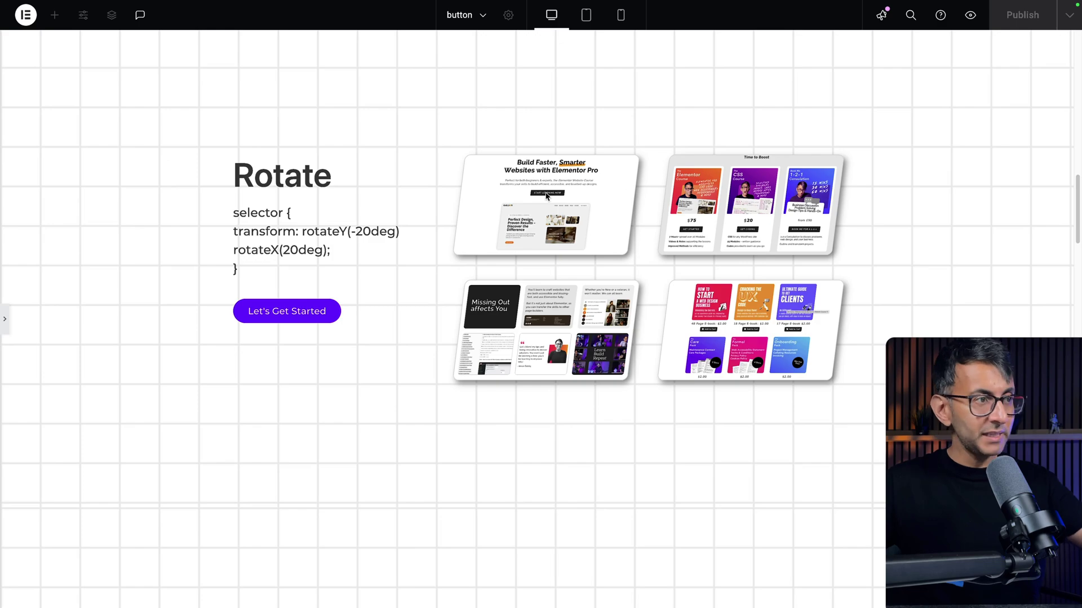
pyautogui.scroll(-10, 556, 220)
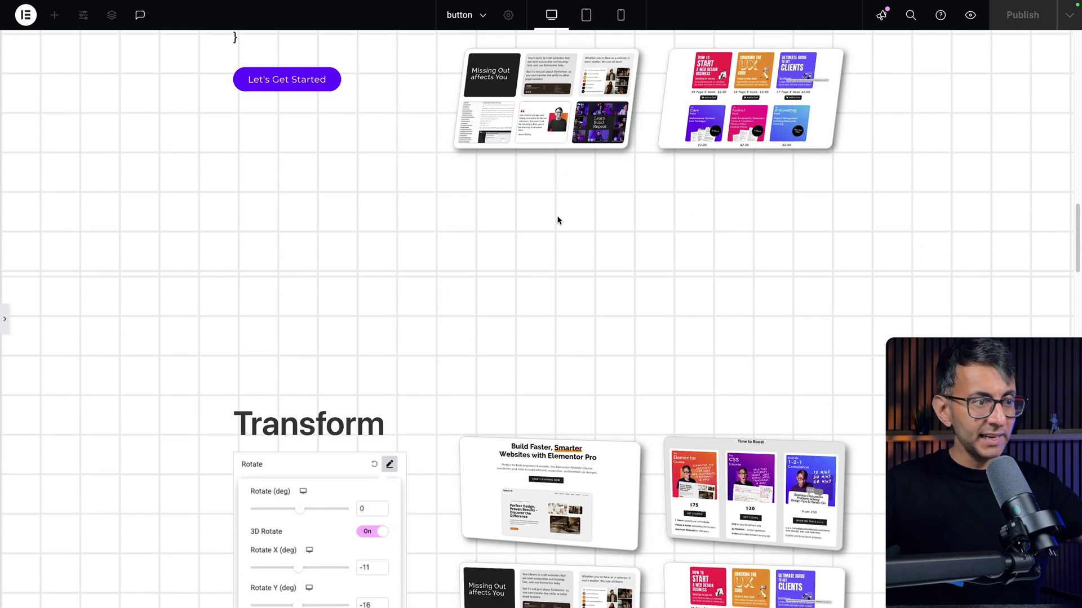
pyautogui.scroll(5, 569, 233)
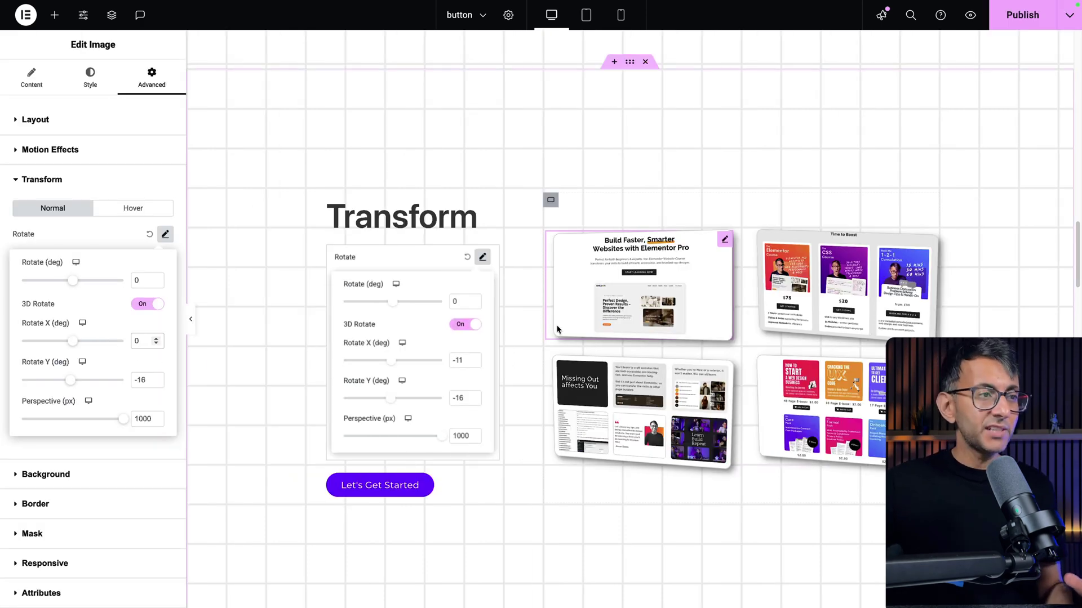
# - Copy the first Transform image and paste its style onto the other three grid images, and preview the section without the editing controls
pyautogui.rightClick(614, 307)
pyautogui.click(657, 361)
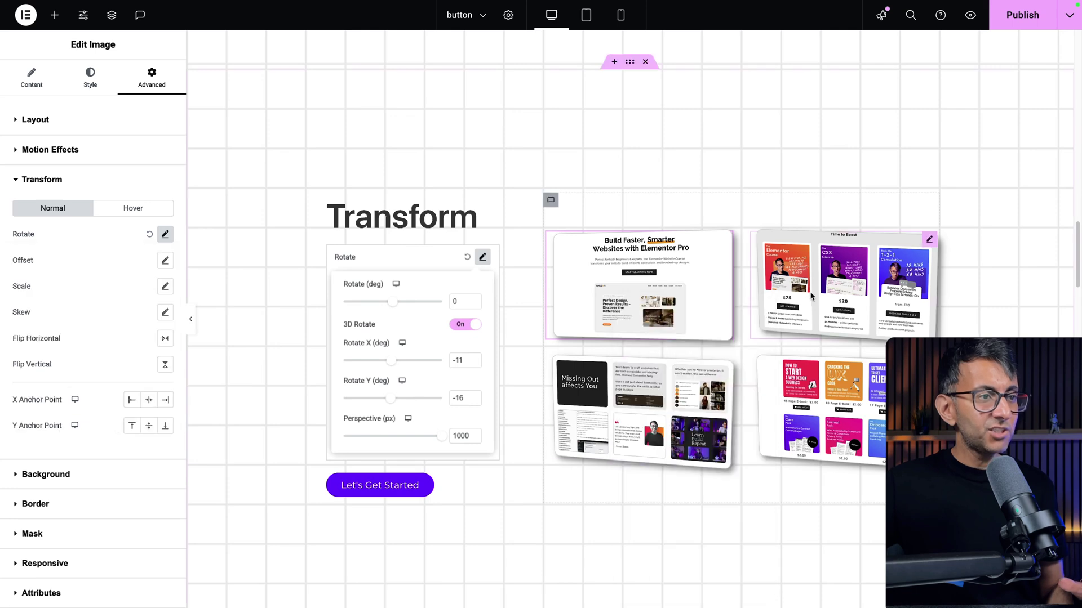
pyautogui.rightClick(818, 296)
pyautogui.click(857, 398)
pyautogui.rightClick(627, 420)
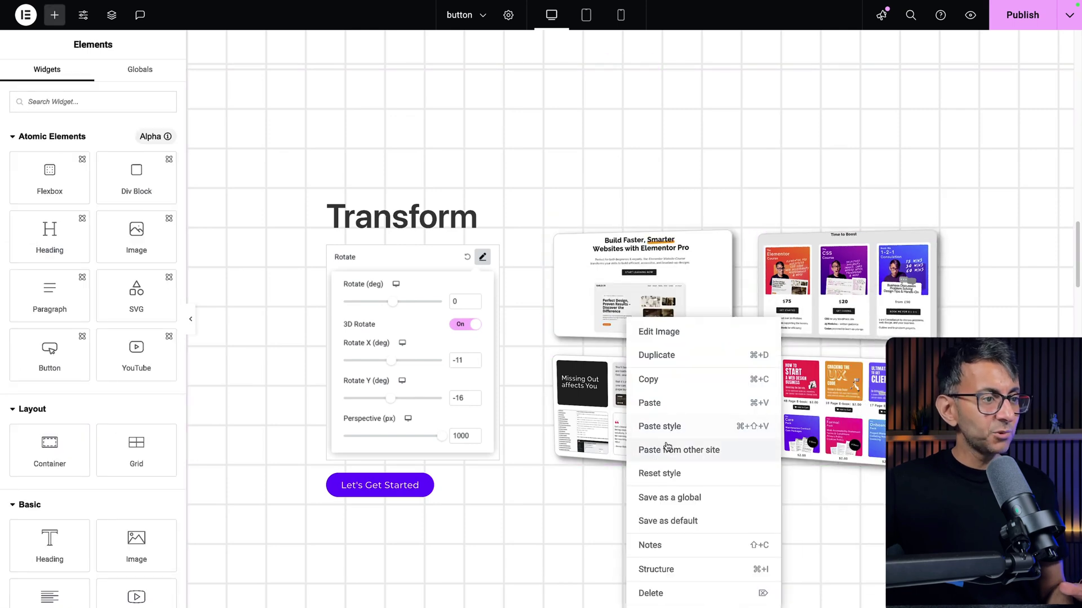
pyautogui.click(660, 423)
pyautogui.rightClick(803, 420)
pyautogui.click(814, 423)
pyautogui.scroll(-1, 733, 456)
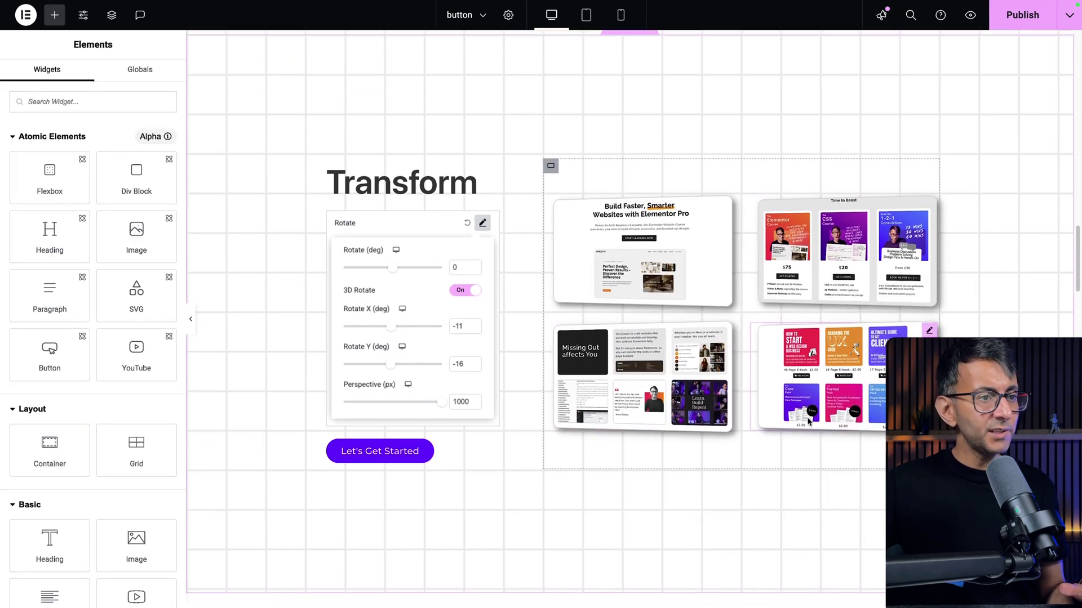
pyautogui.scroll(-1, 642, 473)
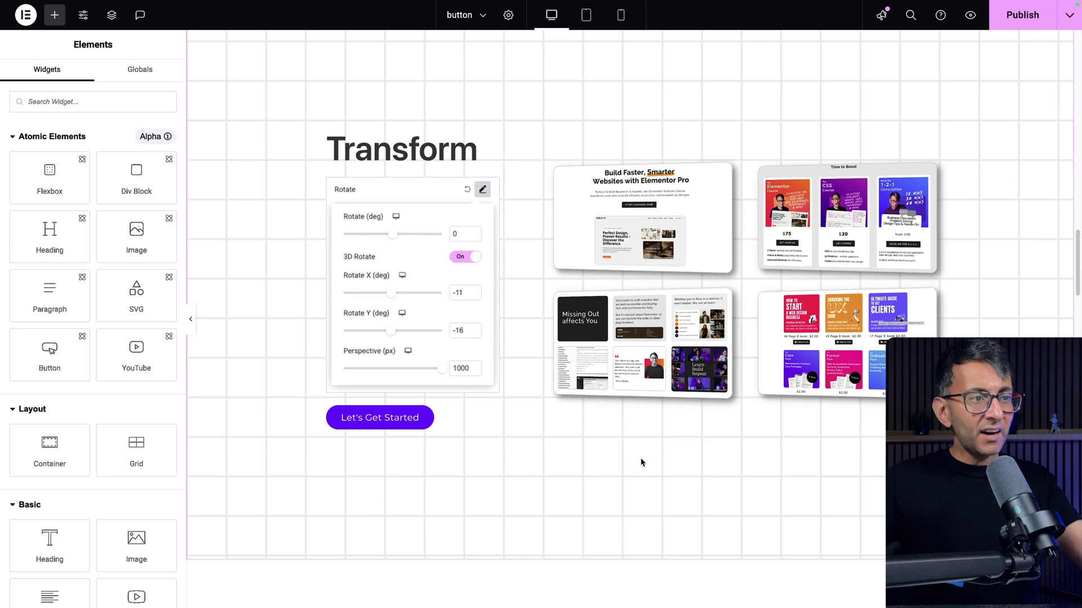
pyautogui.click(191, 319)
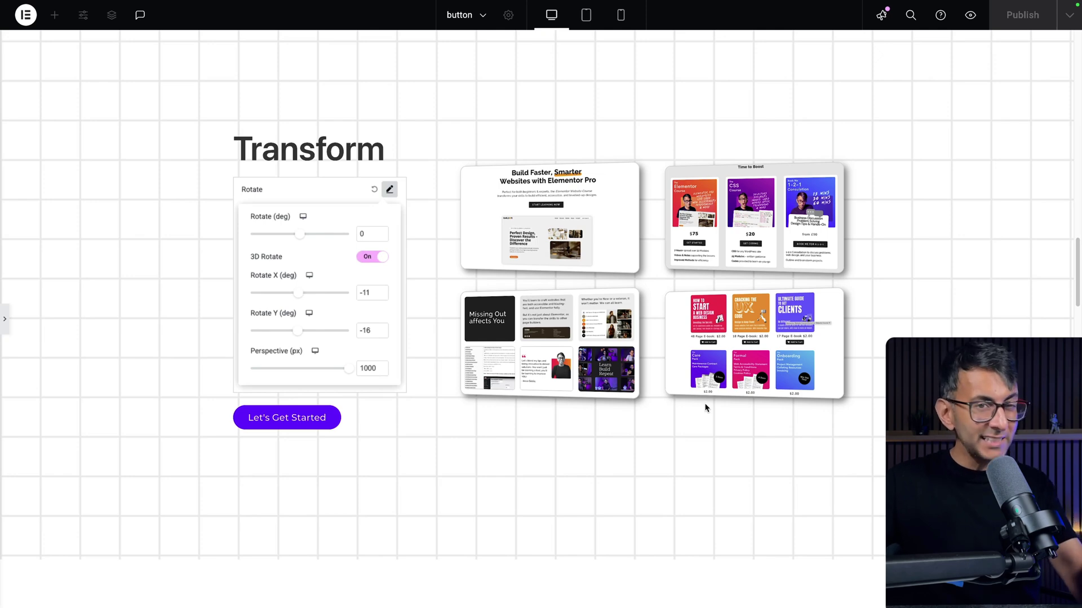
# - Check the first Transform image's advanced settings and return to the preview without the editing controls
pyautogui.hotkey('ctrl', 'p')
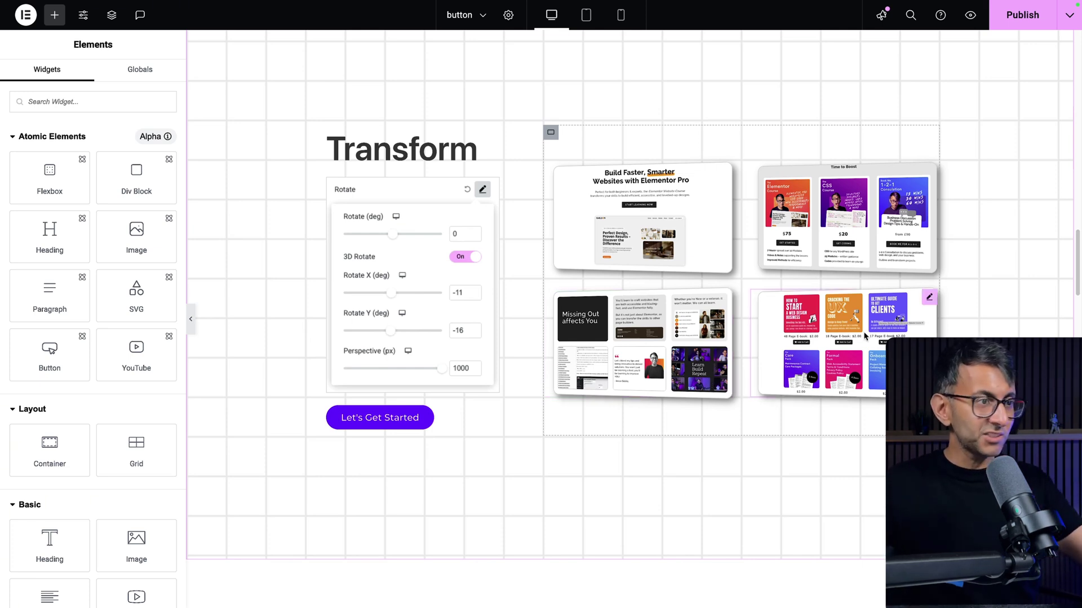
pyautogui.click(693, 194)
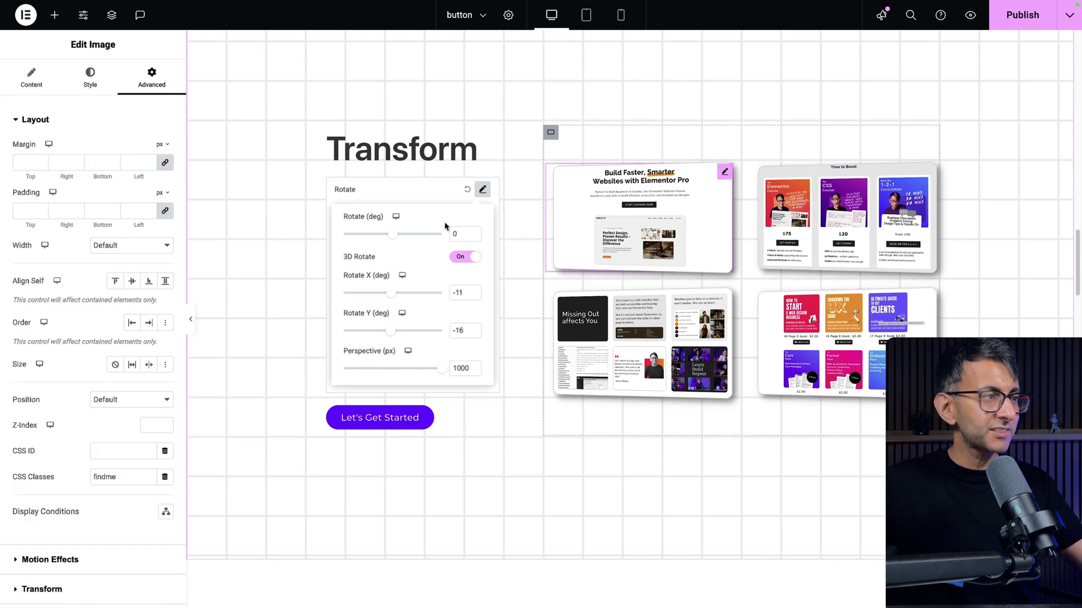
pyautogui.hotkey('ctrl', 'p')
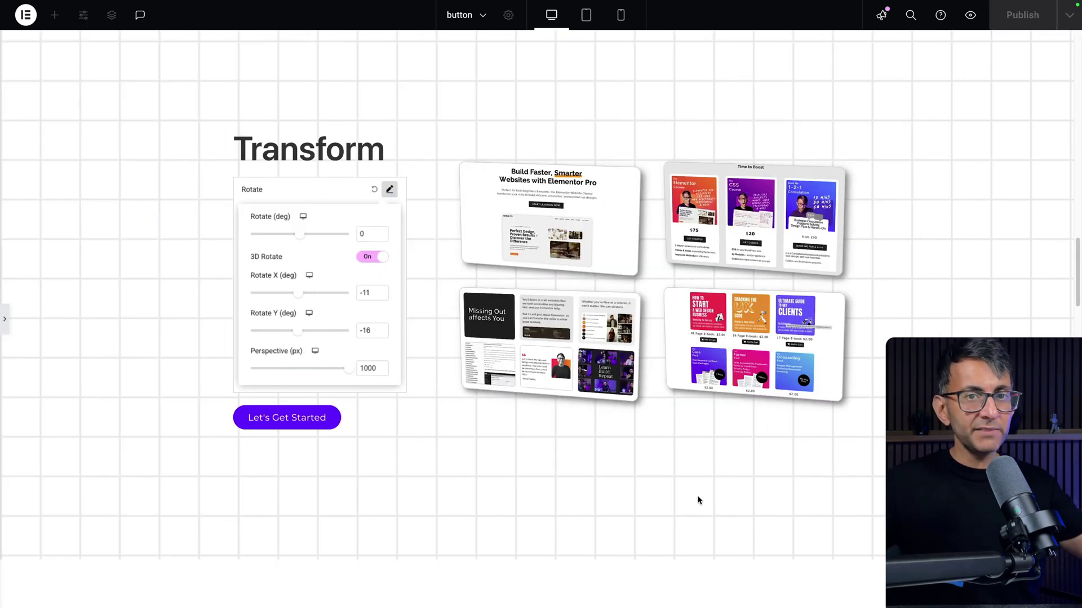
# - Review the page from the plain Headline grid through the Skew, Rotate and Transform sections, and return to the Rotate section
pyautogui.scroll(20, 698, 500)
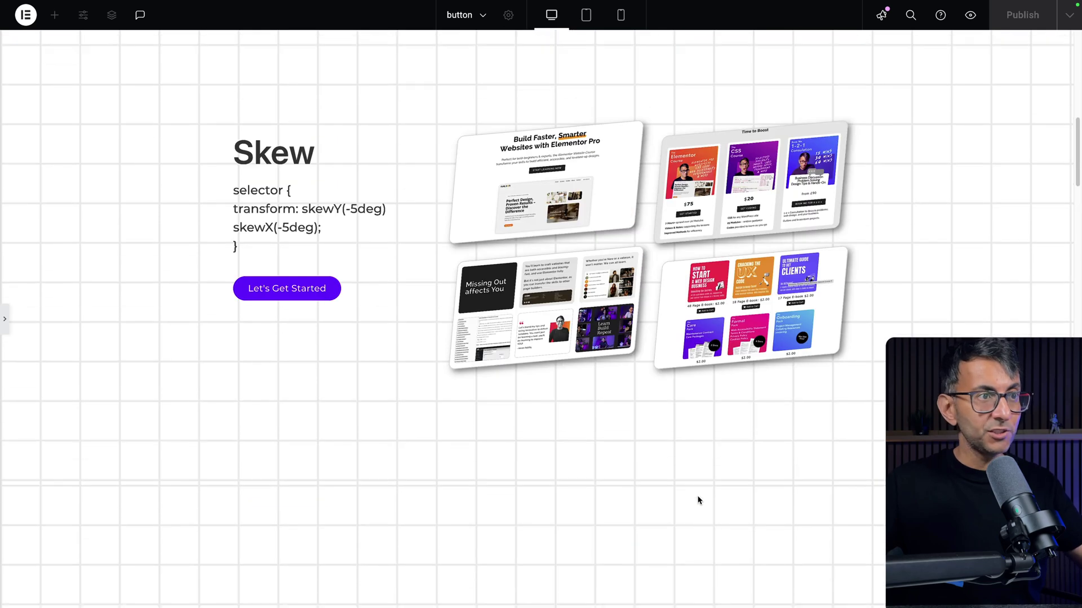
pyautogui.scroll(-8, 698, 501)
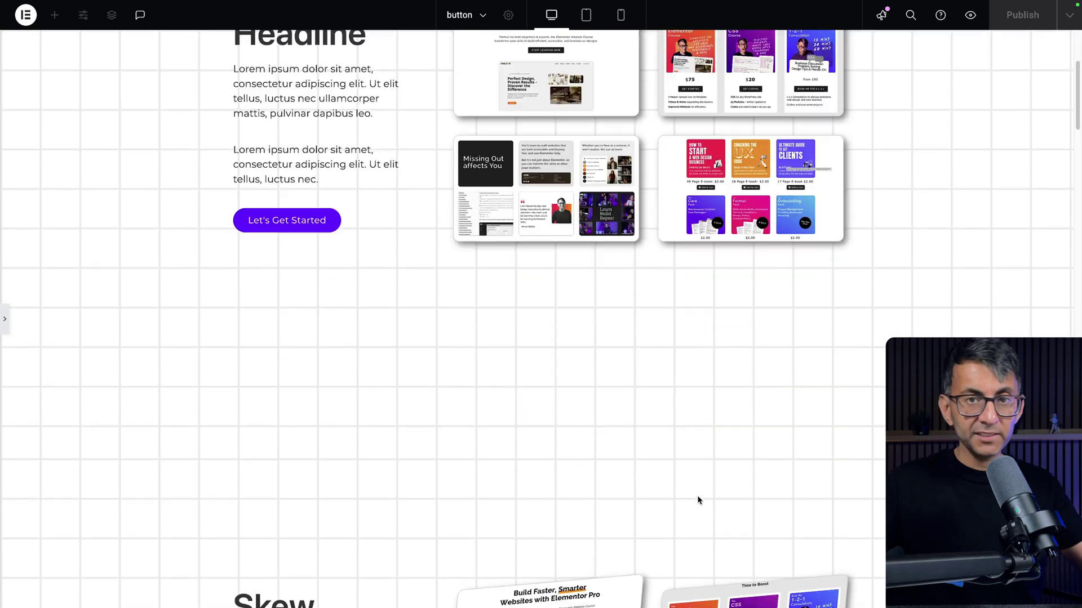
pyautogui.scroll(-2, 699, 500)
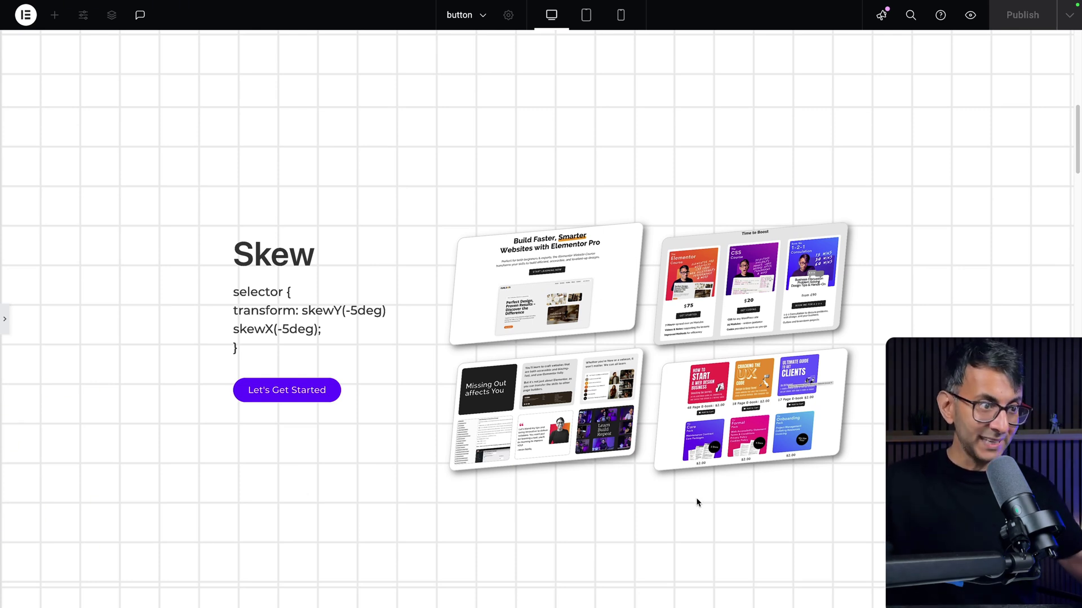
pyautogui.scroll(-10, 697, 501)
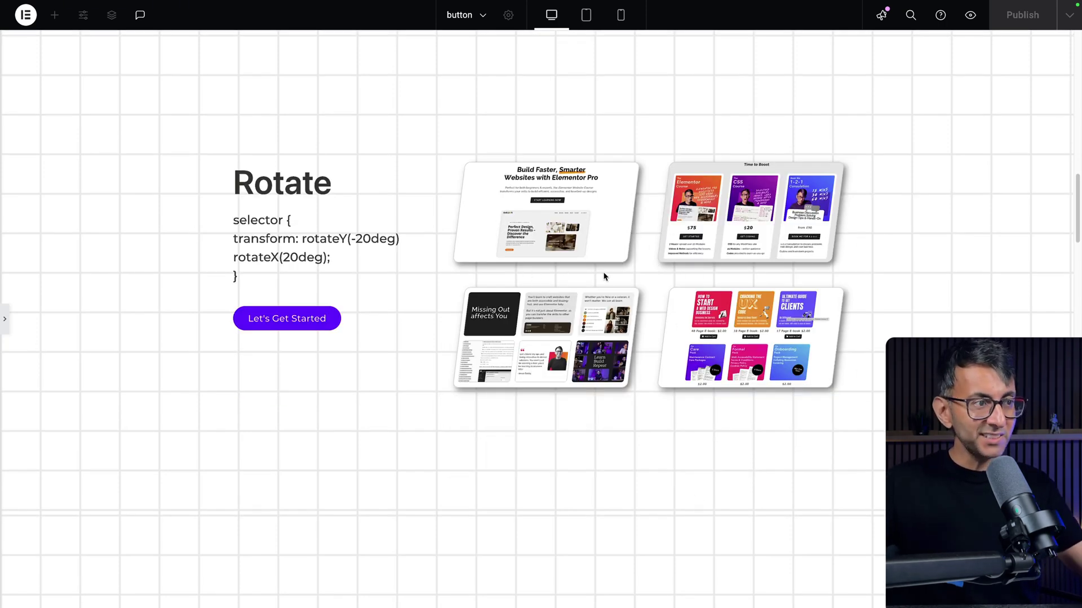
pyautogui.scroll(-8, 752, 350)
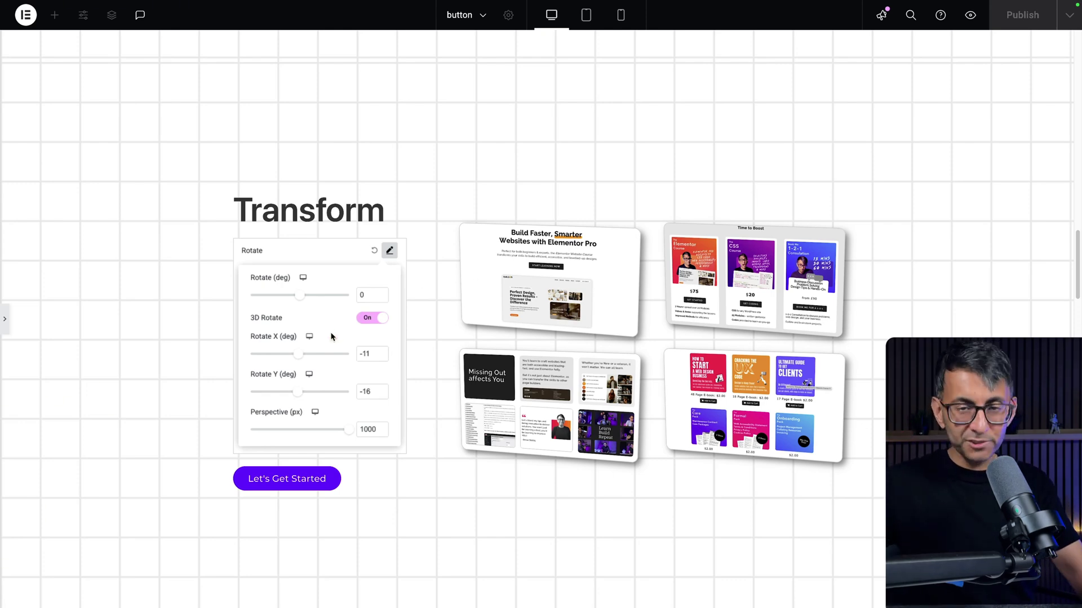
pyautogui.scroll(2, 349, 339)
pyautogui.scroll(-3, 501, 350)
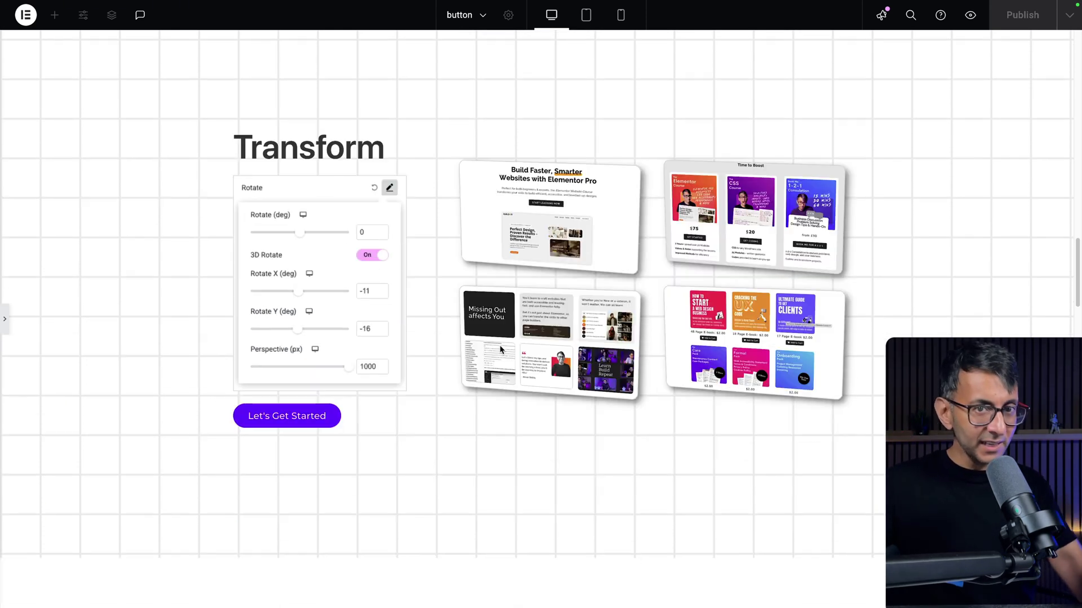
pyautogui.scroll(2, 500, 350)
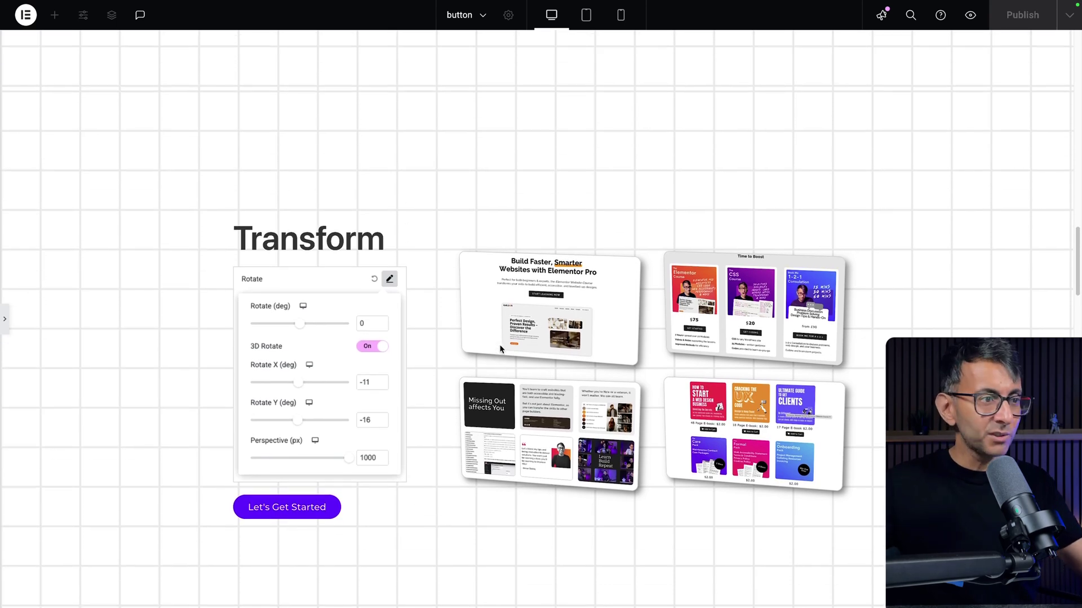
pyautogui.scroll(10, 500, 349)
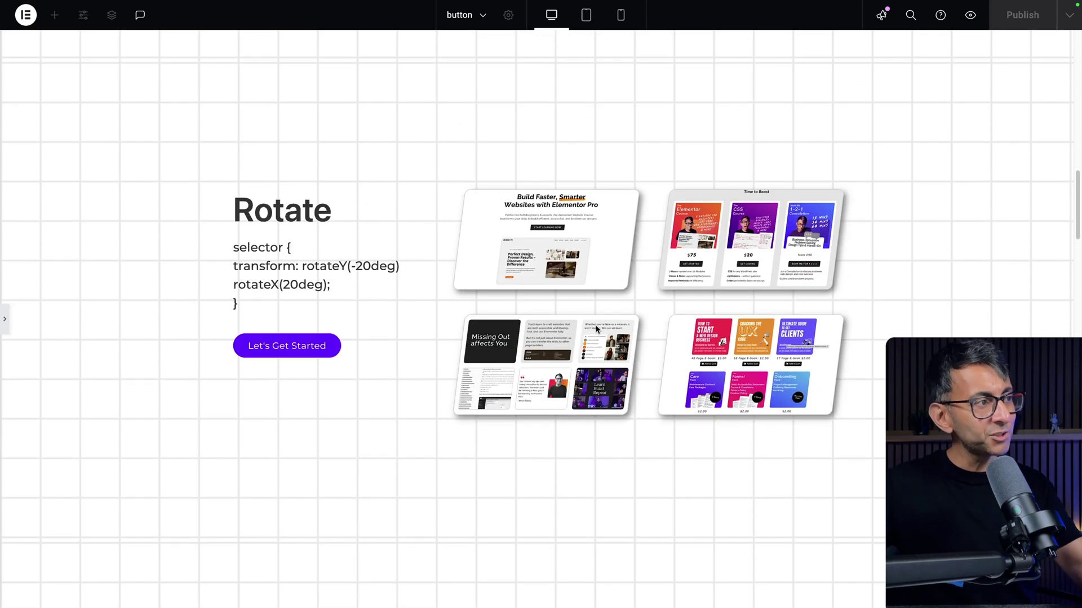